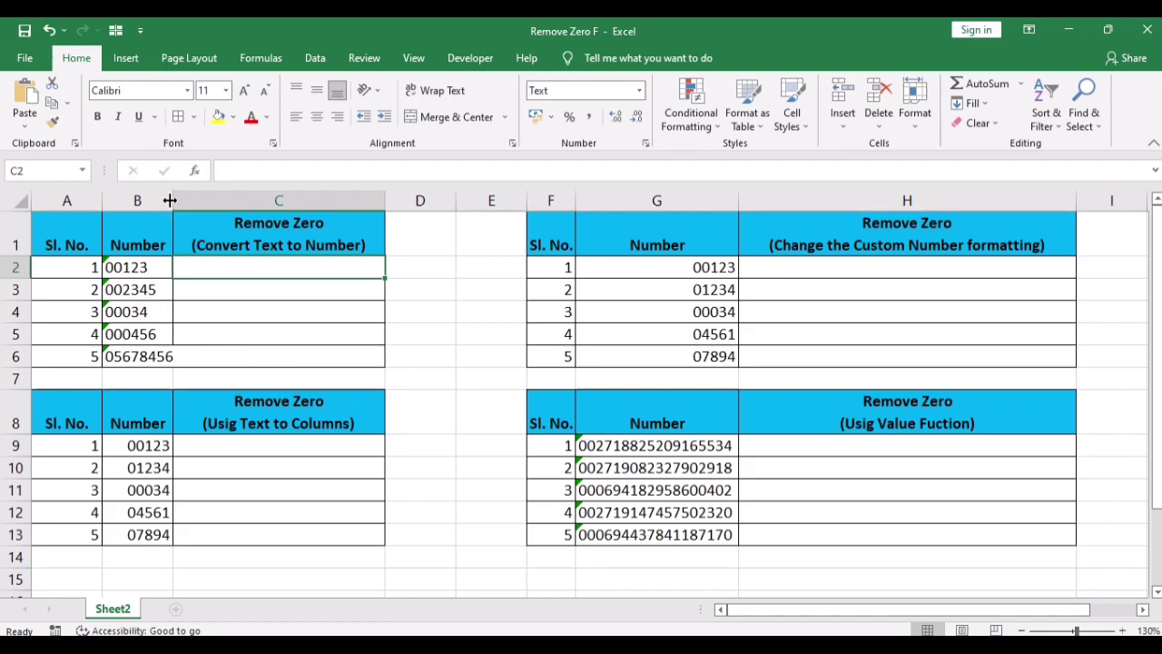
Step: Widen column B and copy the text numbers in B2:B6 into C2:C6
left_click_drag(173, 199, 179, 200)
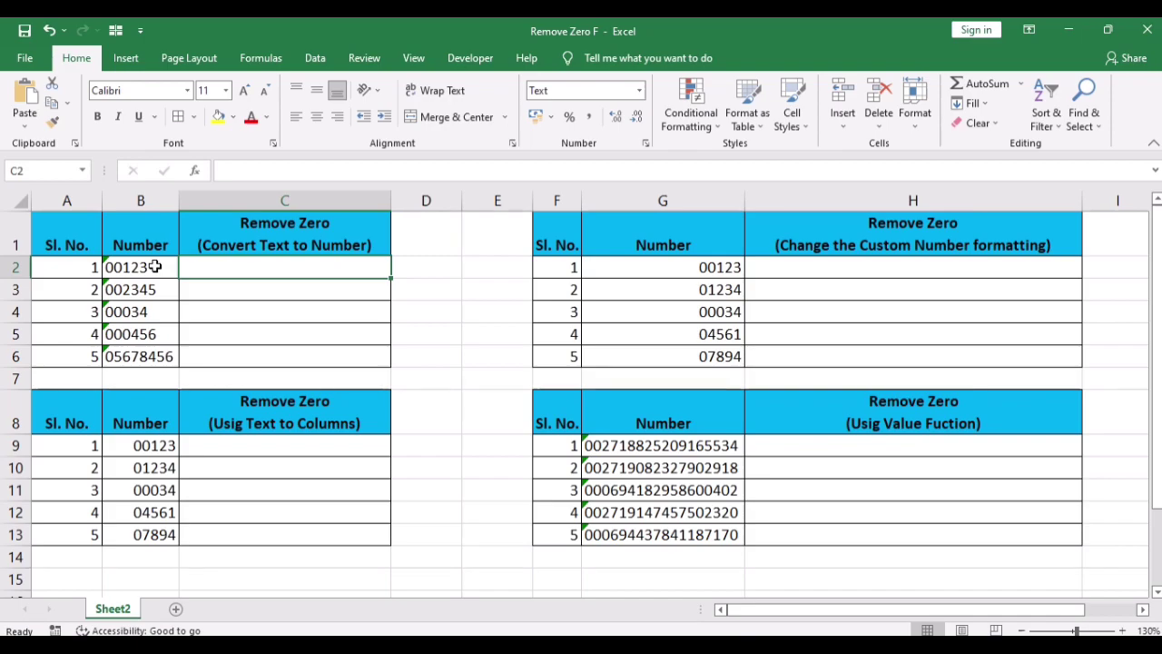
left_click_drag(156, 270, 162, 356)
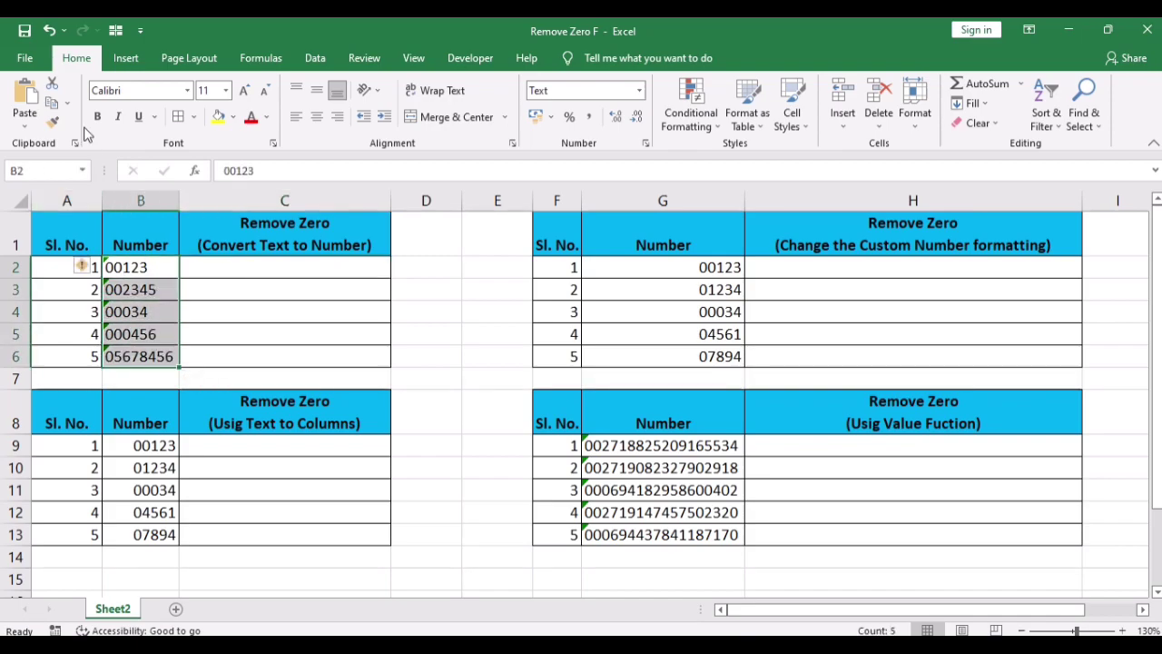
left_click(51, 103)
left_click(236, 273)
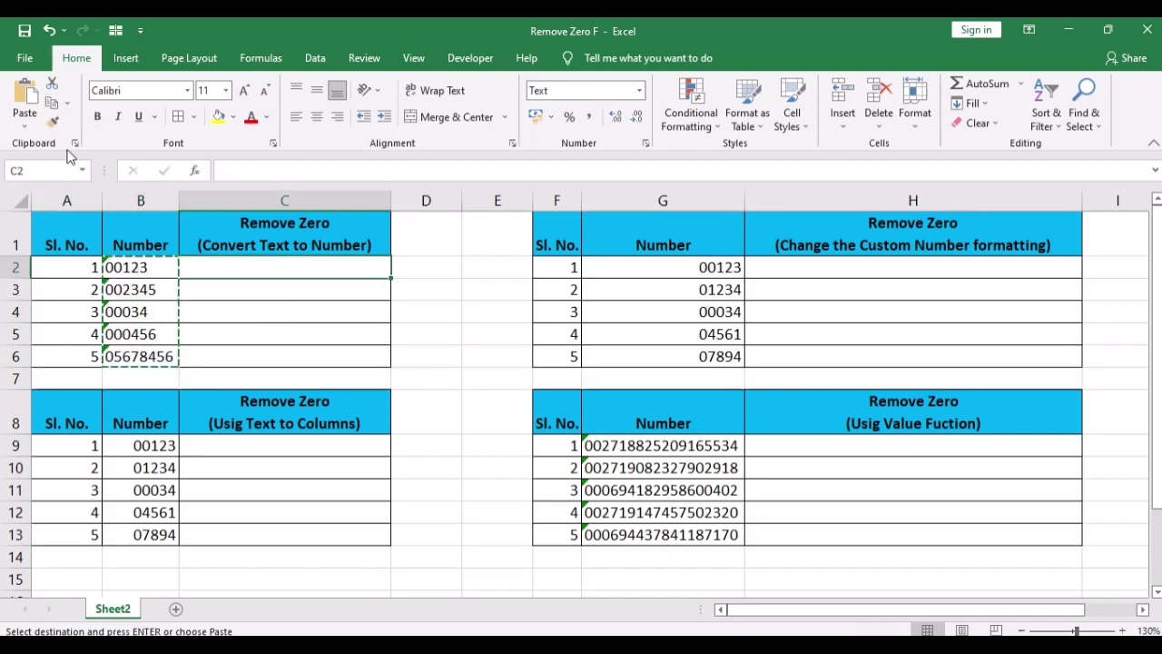
left_click(24, 98)
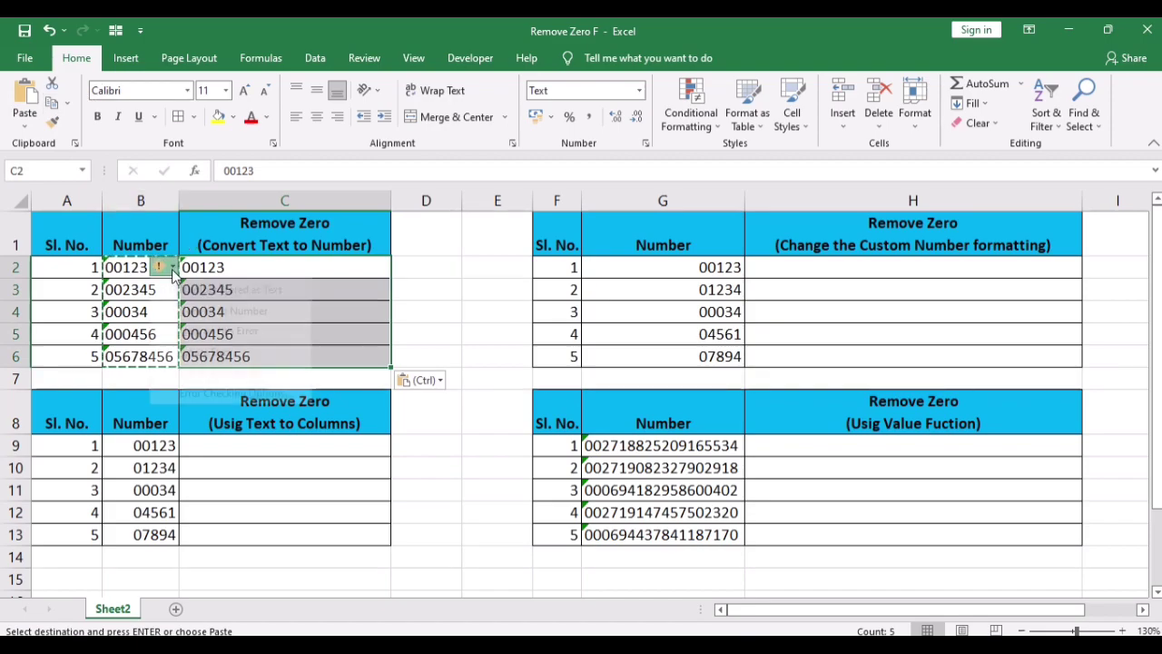
Step: Convert C2:C6 to real numbers: 123, 2345, 34, 456, 5678456
left_click(172, 270)
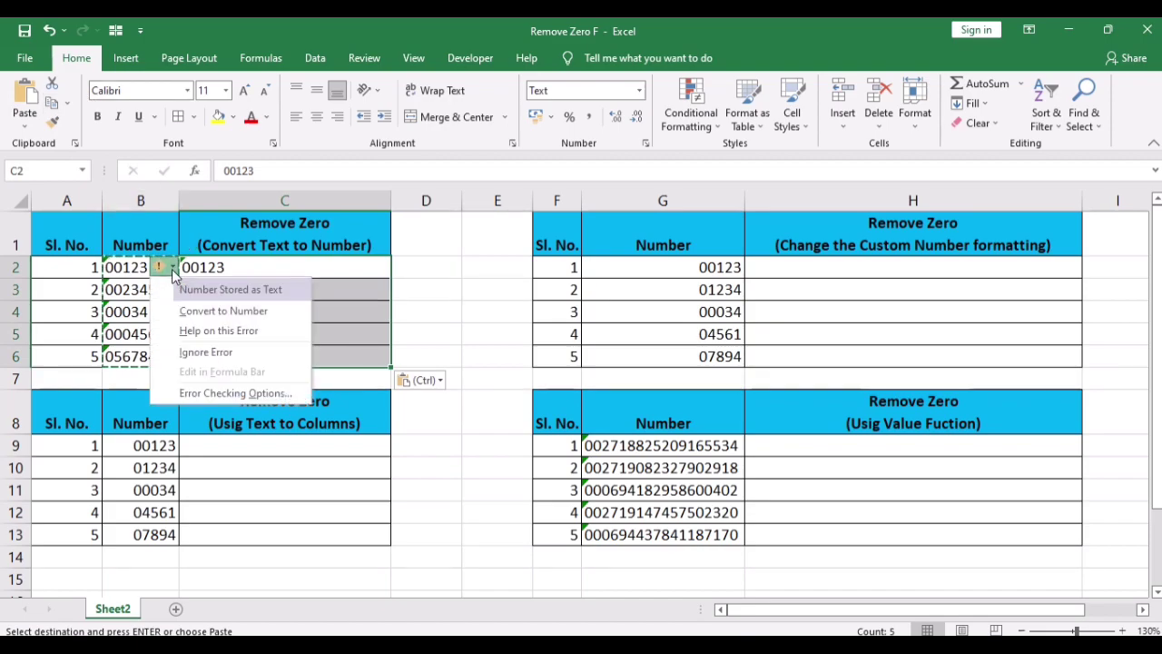
left_click(185, 313)
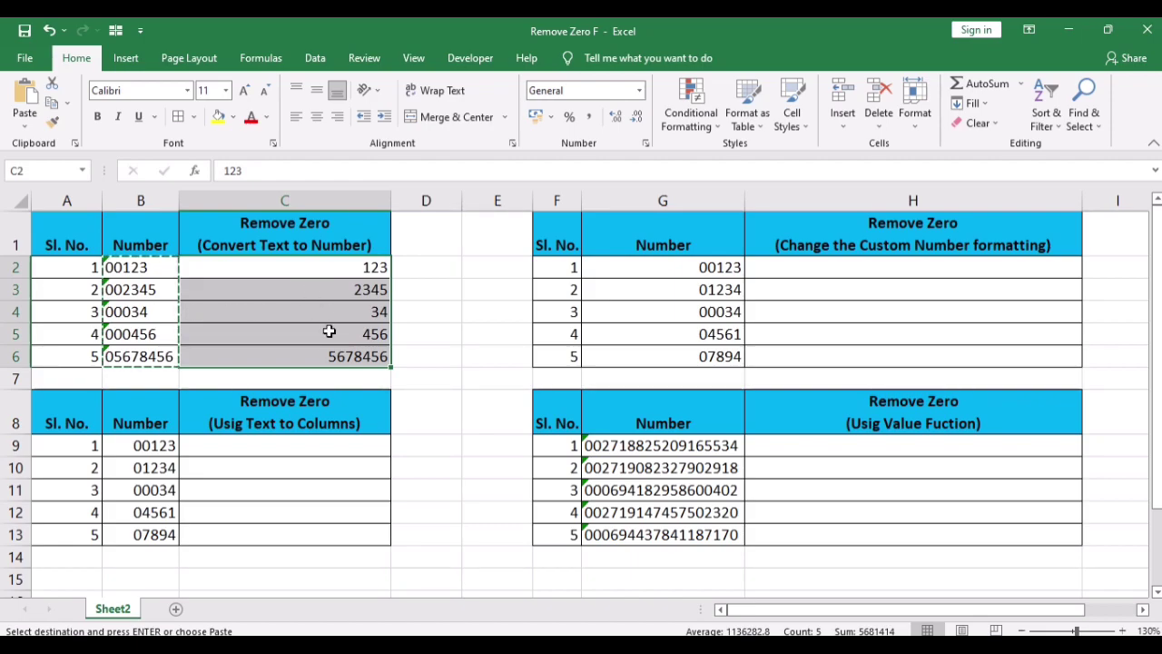
left_click(341, 272)
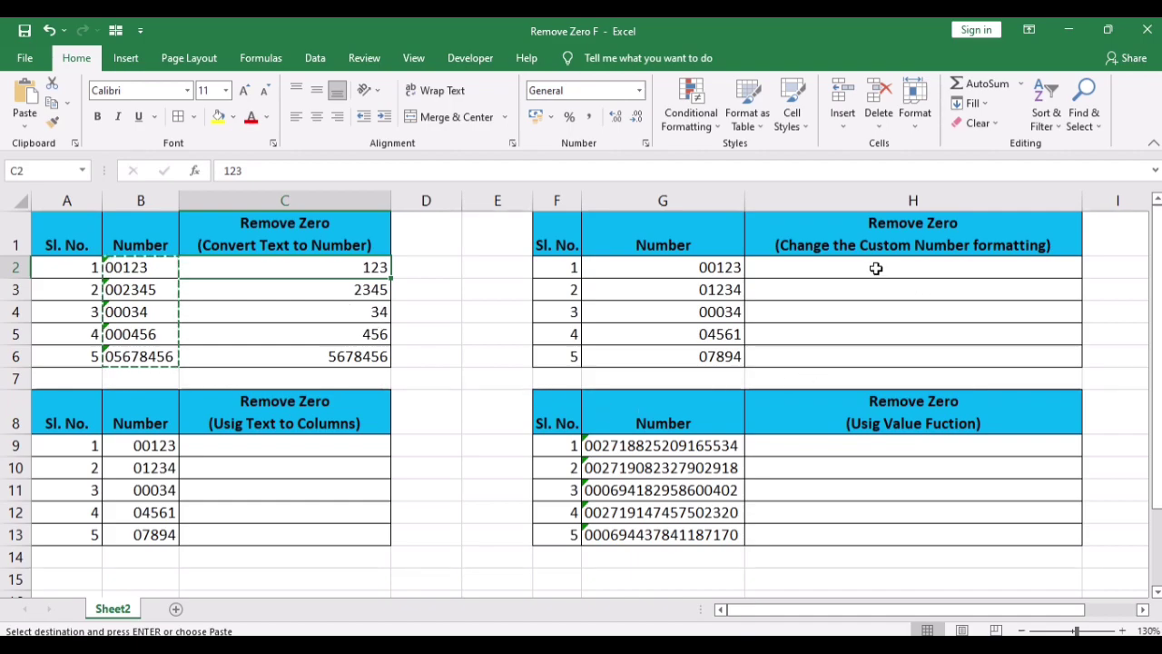
Step: Copy the G2:G6 numbers into H2:H6 and zoom the sheet to 150%
left_click(876, 268)
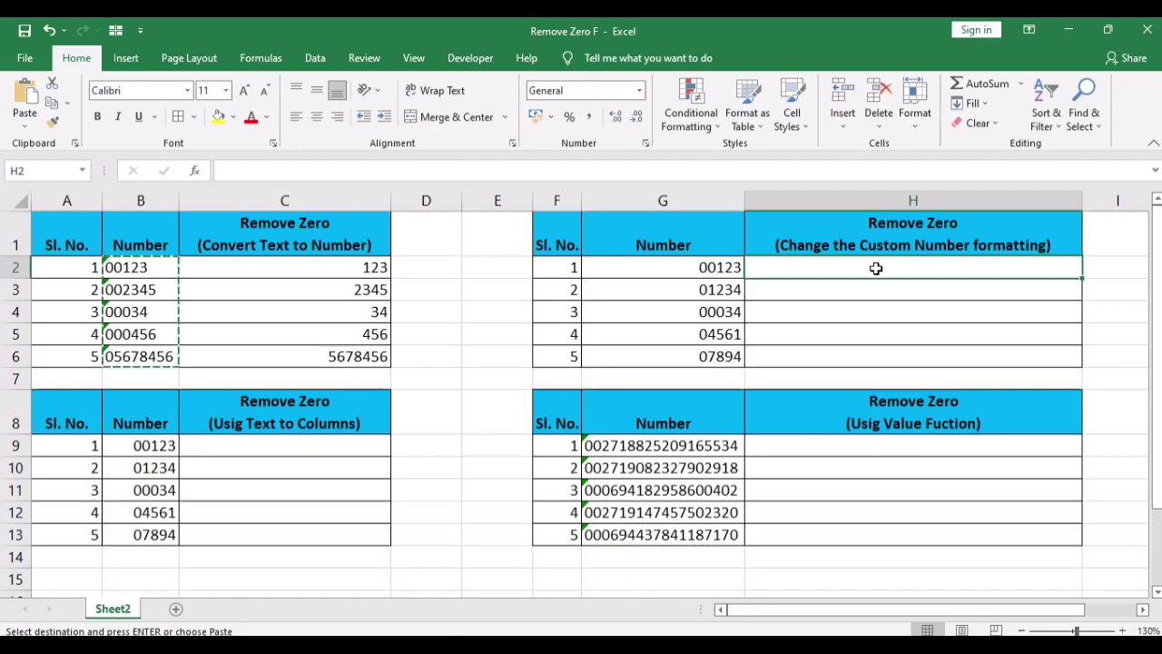
left_click_drag(735, 268, 726, 357)
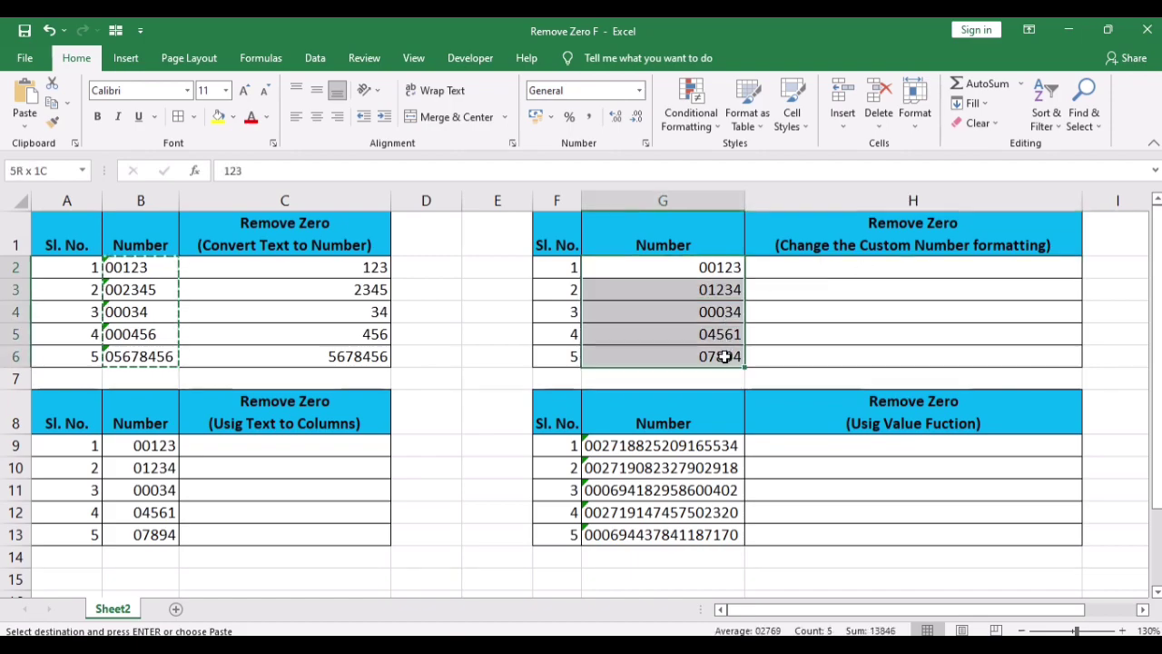
left_click(51, 102)
left_click(913, 268)
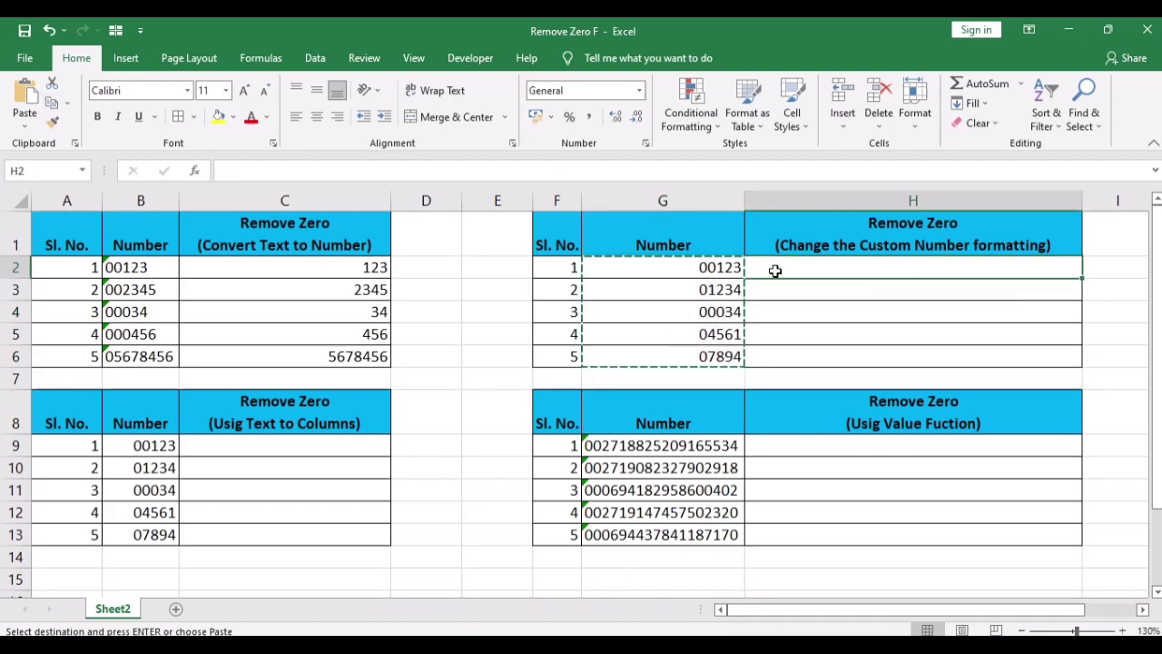
left_click(28, 95)
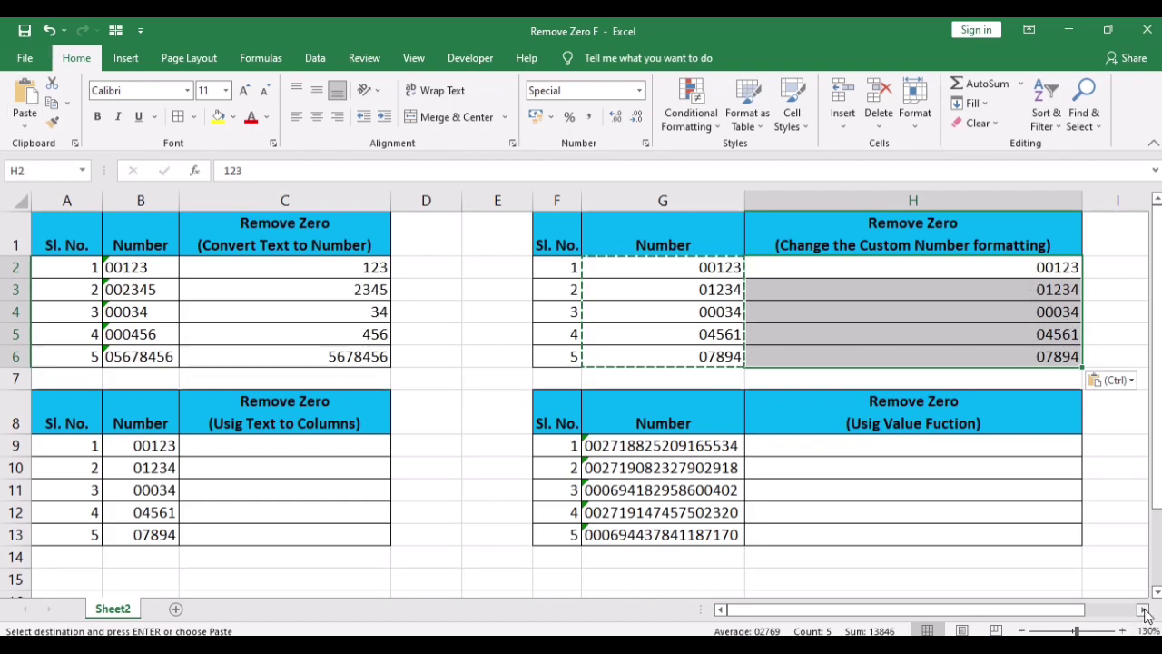
left_click(1122, 630)
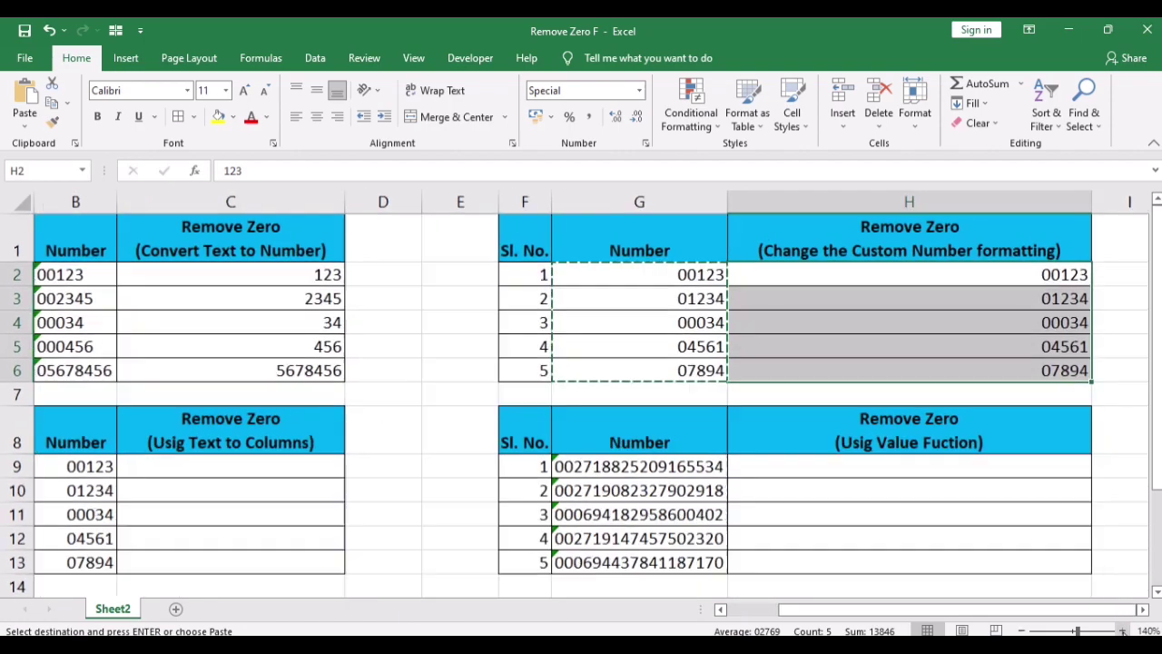
left_click(1121, 630)
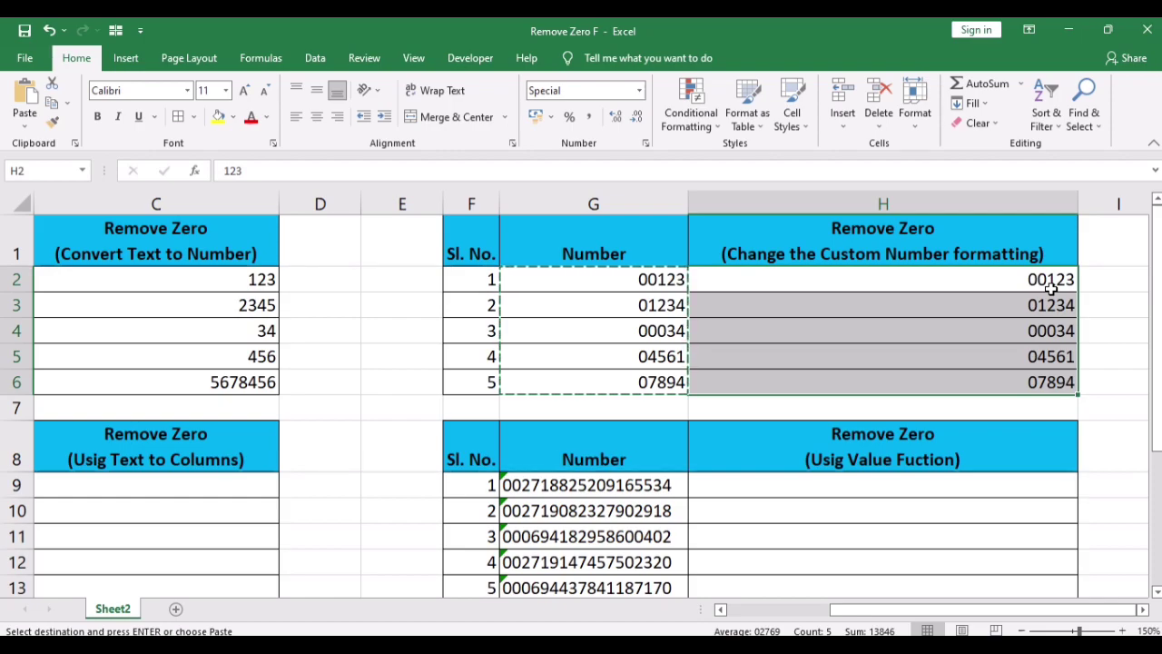
Step: Reselect H2:H6 and paste the copied G numbers into it again
left_click(1050, 281)
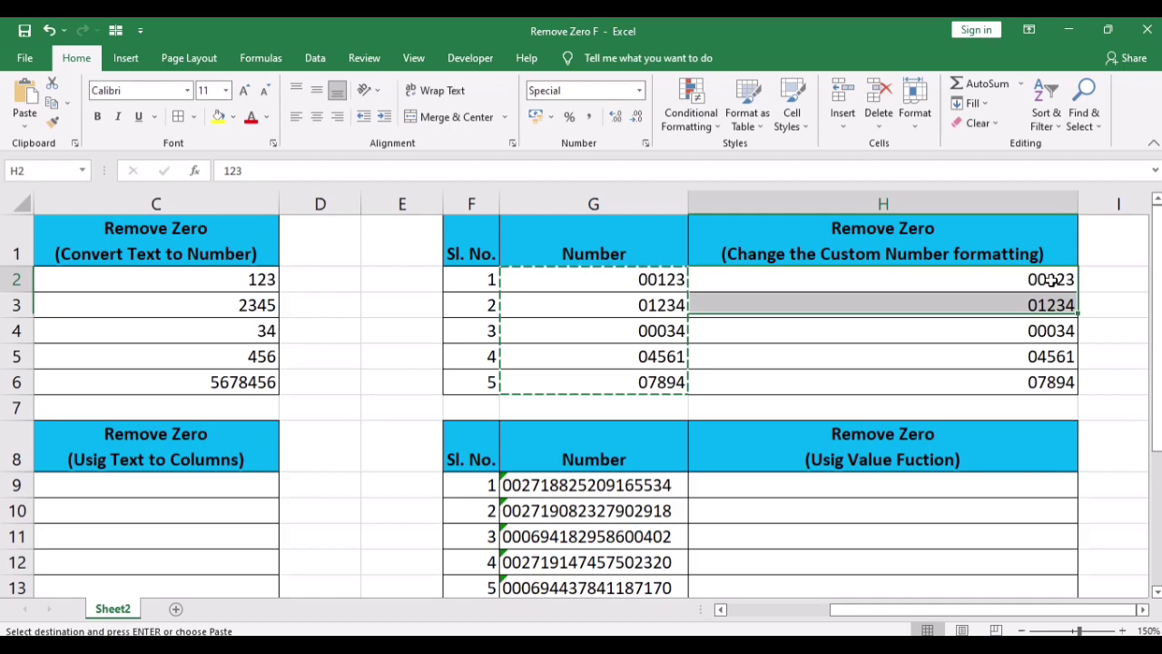
left_click_drag(1050, 281, 1045, 384)
left_click(1048, 385)
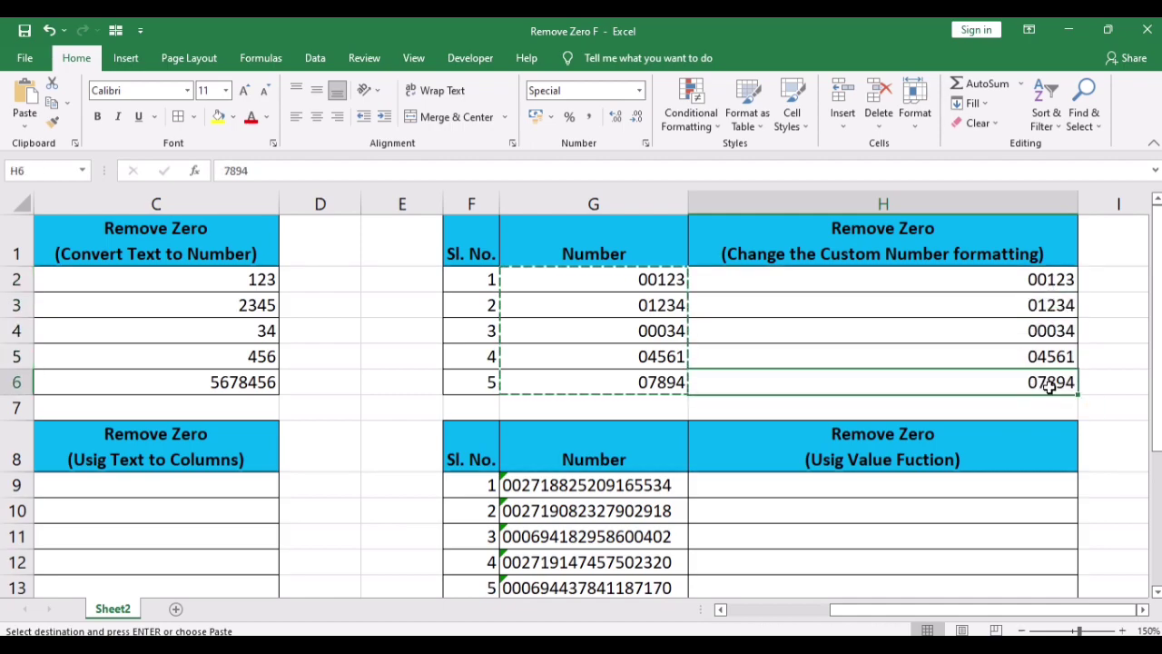
left_click_drag(1035, 280, 1055, 381)
key("ctrl+v")
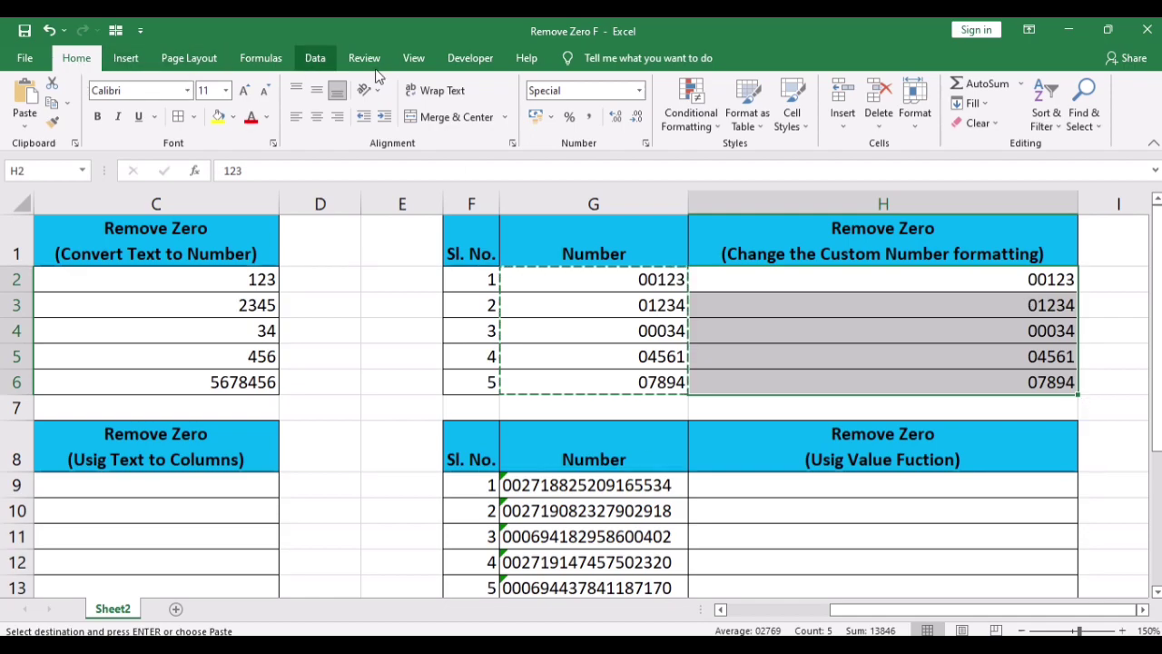
Step: Apply General number format to H2:H6, showing 123, 1234, 34, 4561, 7894
left_click(640, 91)
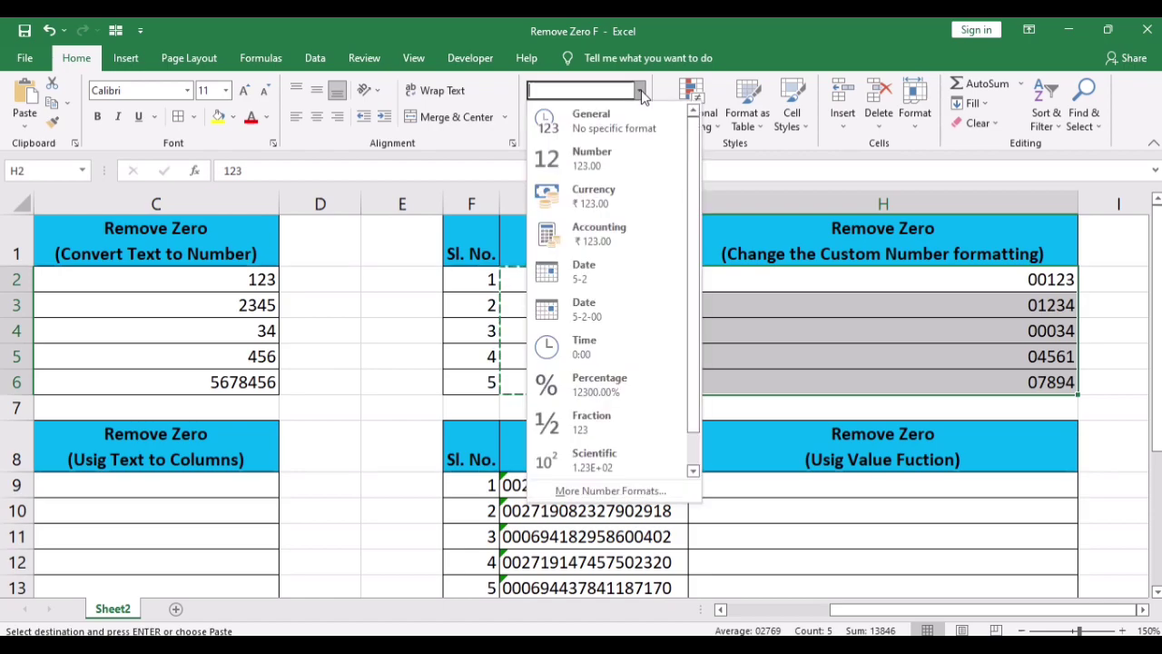
left_click(624, 121)
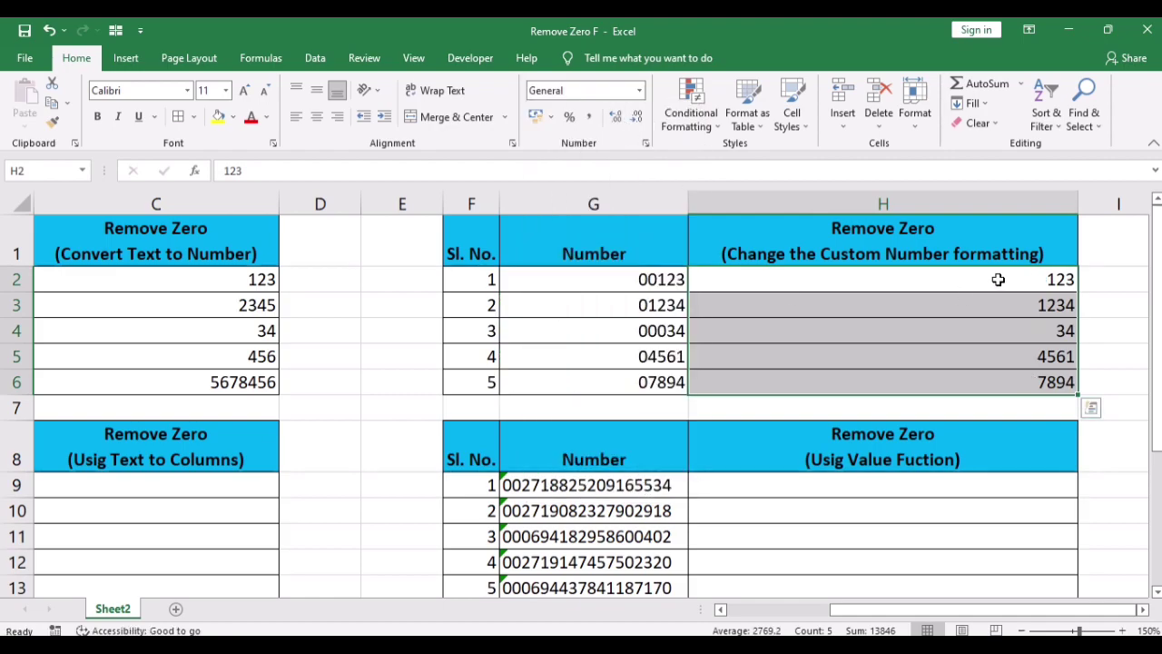
scroll(327, 549, "down", 1)
scroll(327, 549, "left", 2)
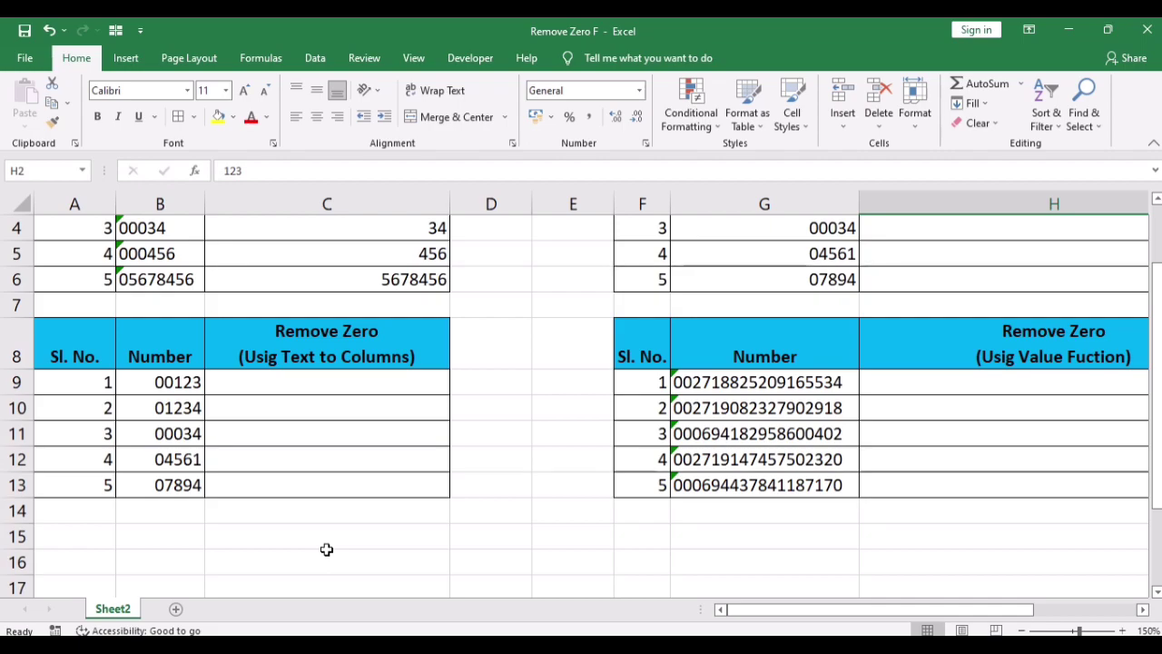
left_click(307, 385)
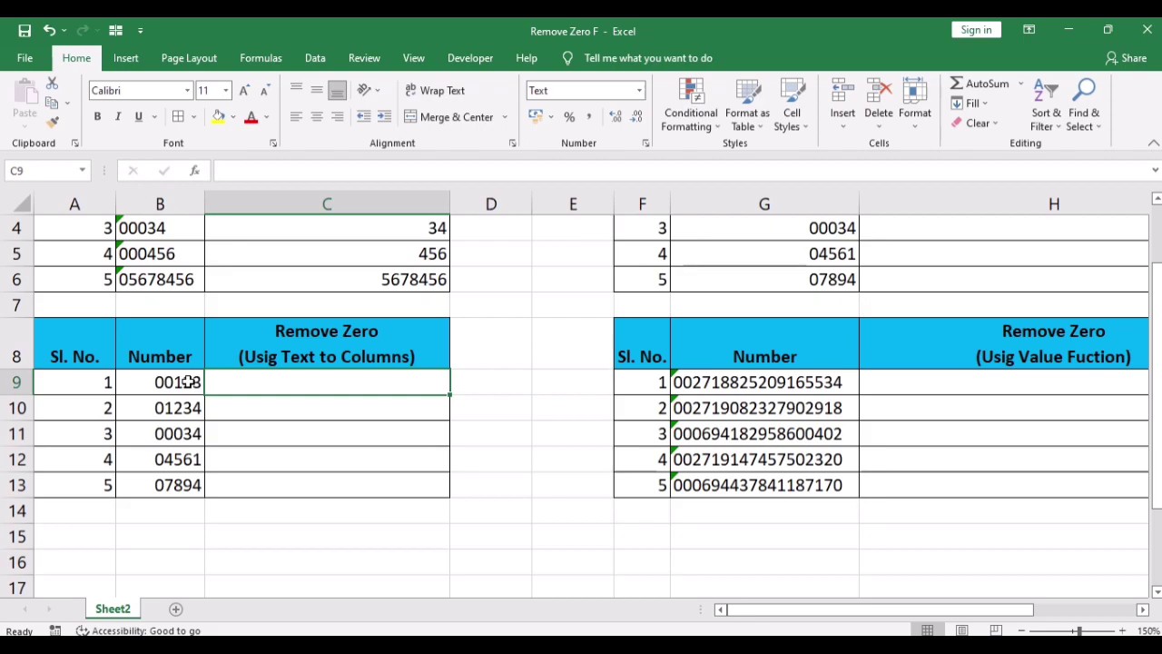
Step: Run Text to Columns on B9:B13, keeping the Delimited data type
left_click_drag(186, 382, 180, 485)
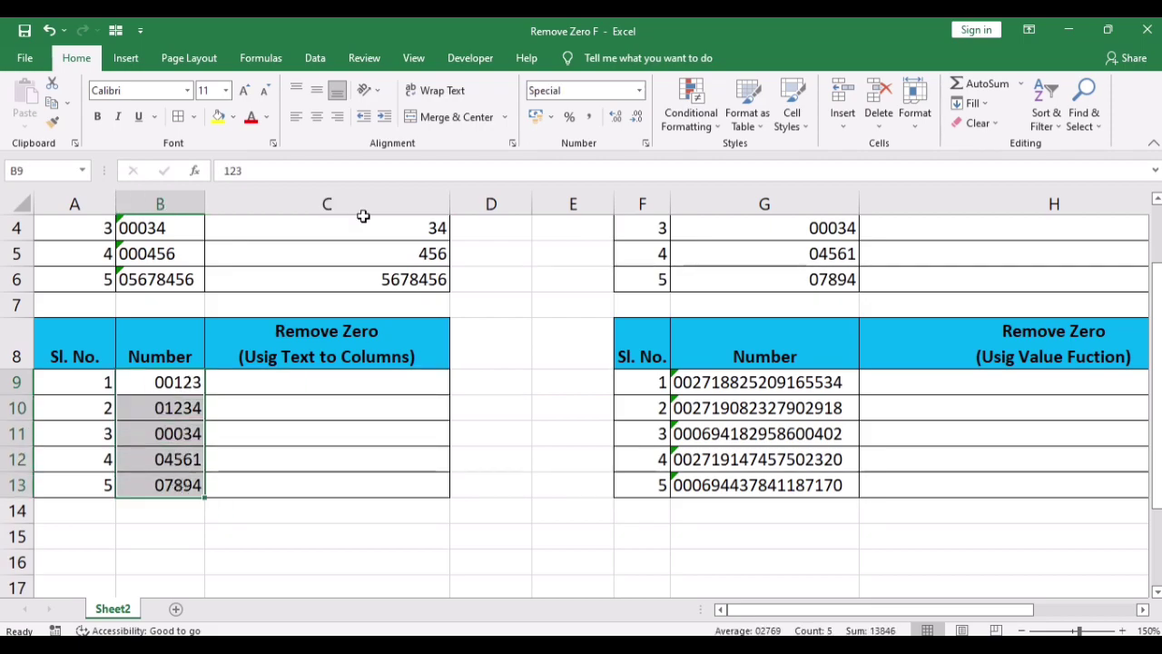
left_click(320, 62)
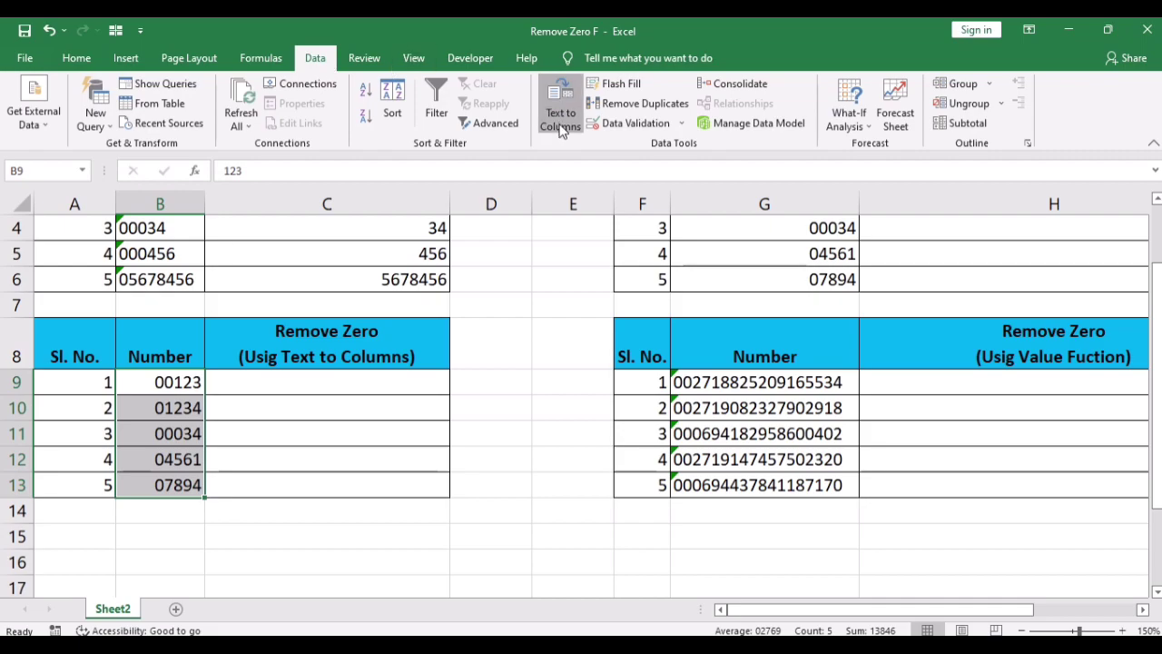
left_click(560, 118)
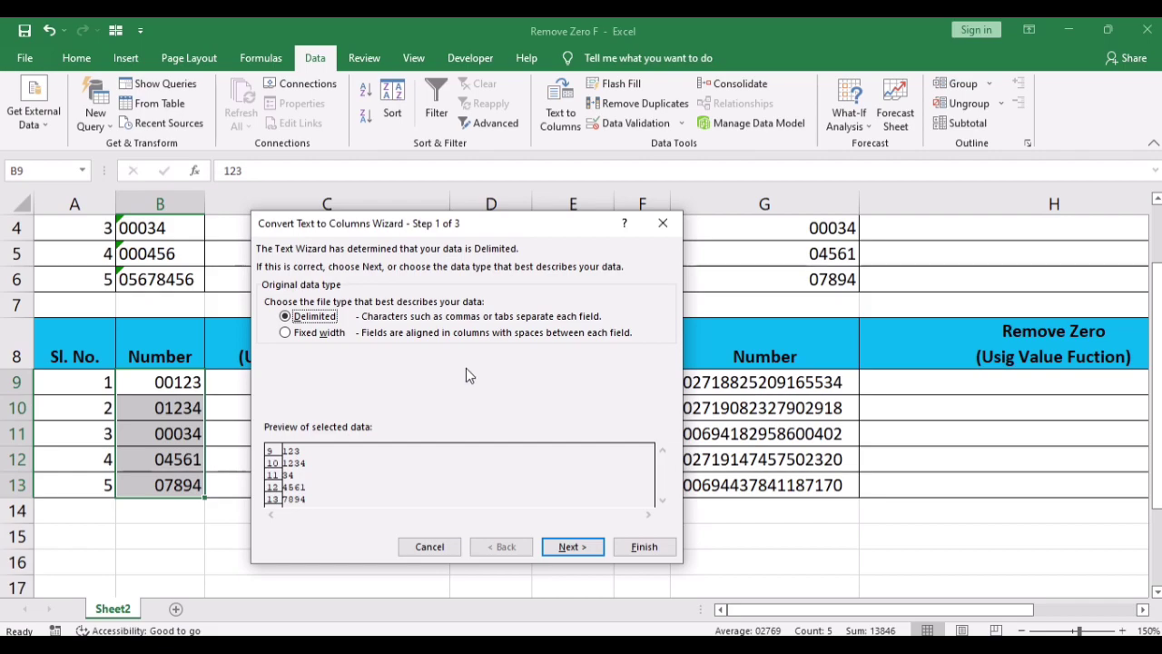
left_click(327, 318)
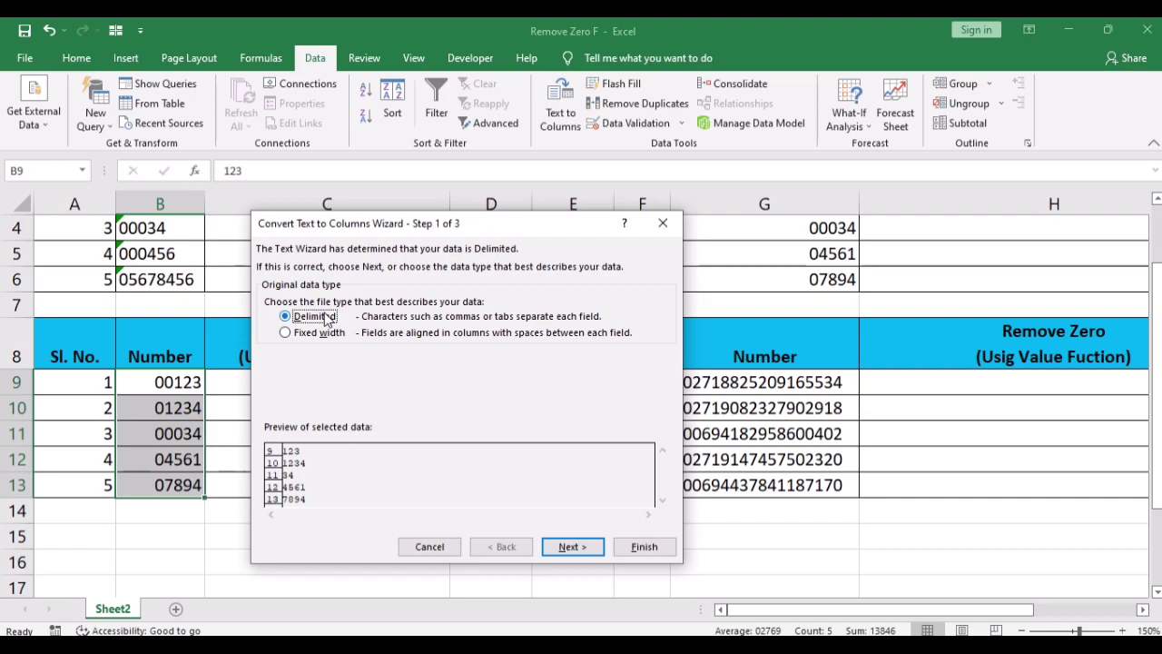
left_click(572, 548)
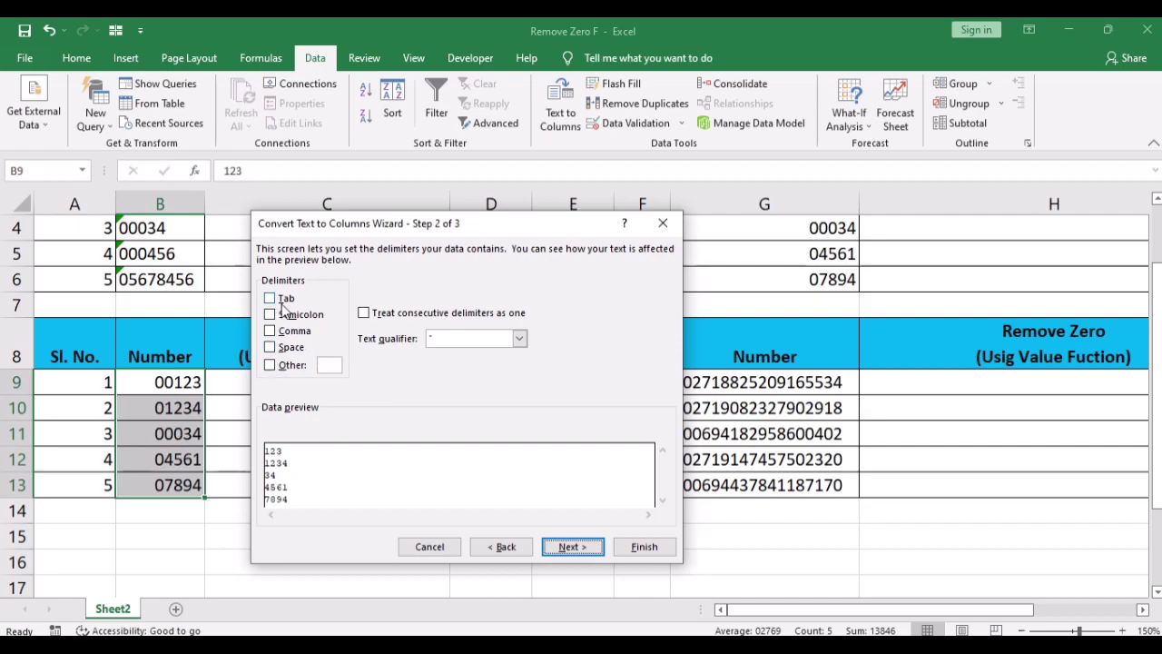
Step: Set the wizard's destination to $C$9 and finish, filling C9:C13 without leading zeros
left_click(570, 548)
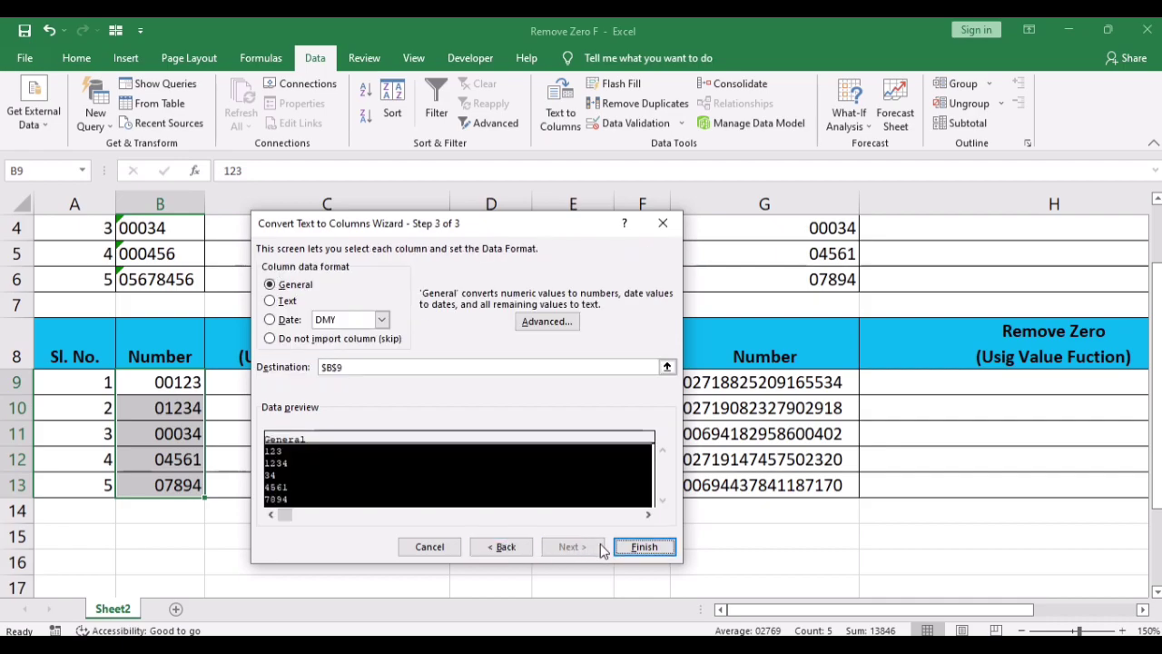
left_click(361, 365)
key("BackSpace")
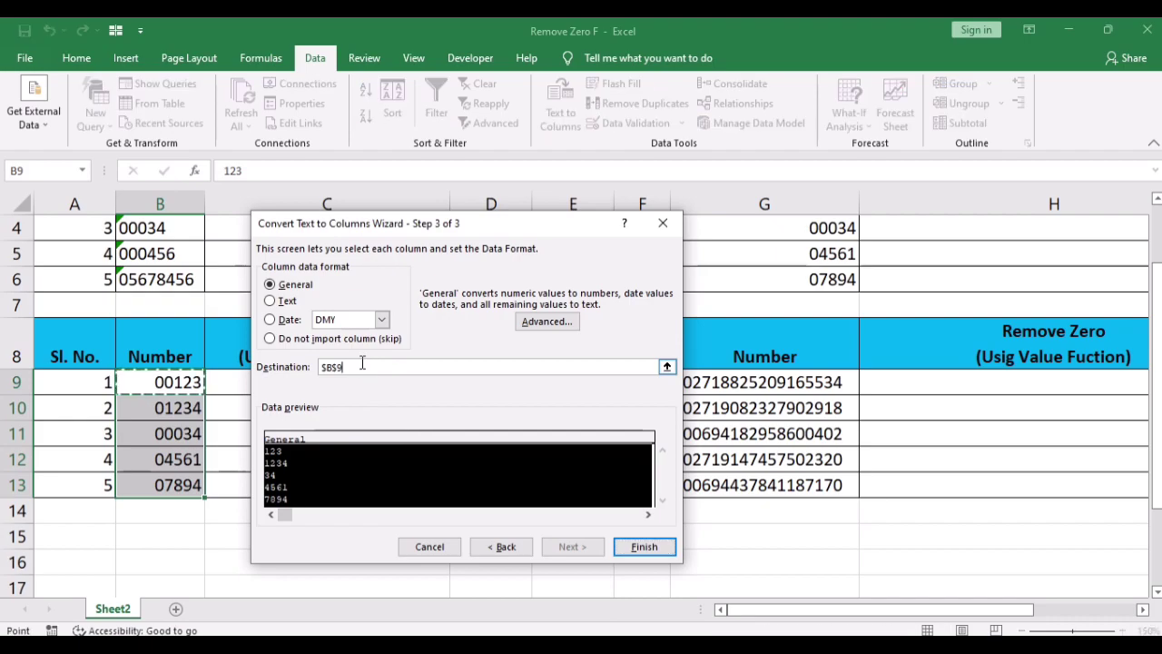
key("BackSpace")
key("BackSpace")
key("BackSpace")
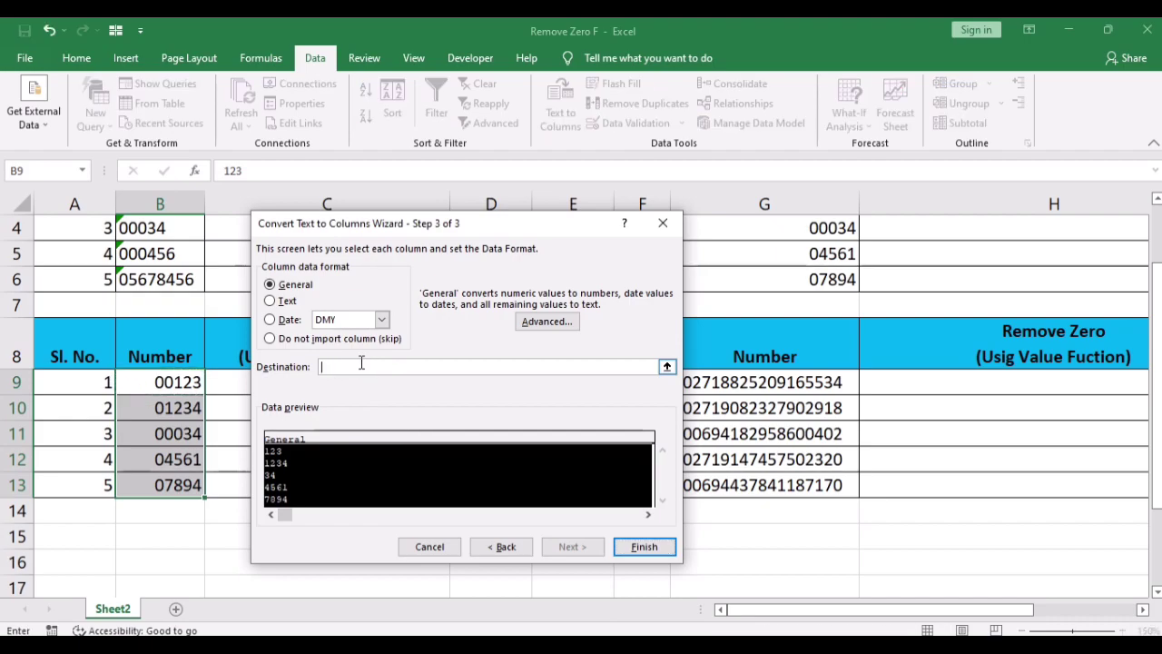
left_click(232, 386)
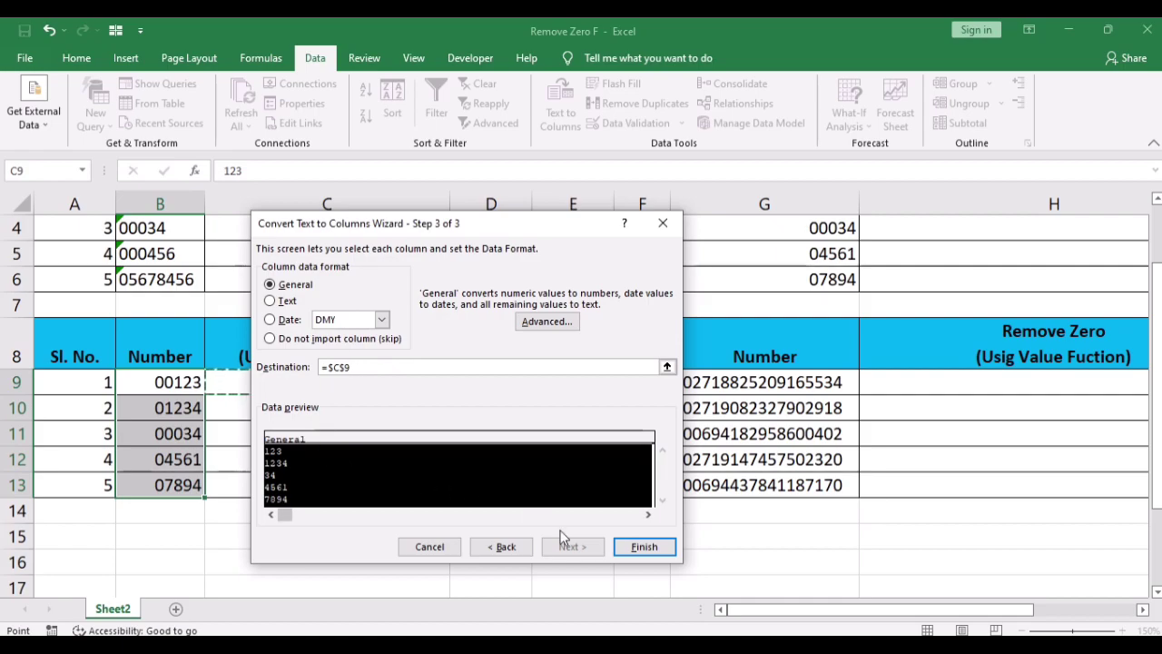
left_click(643, 550)
left_click(643, 550)
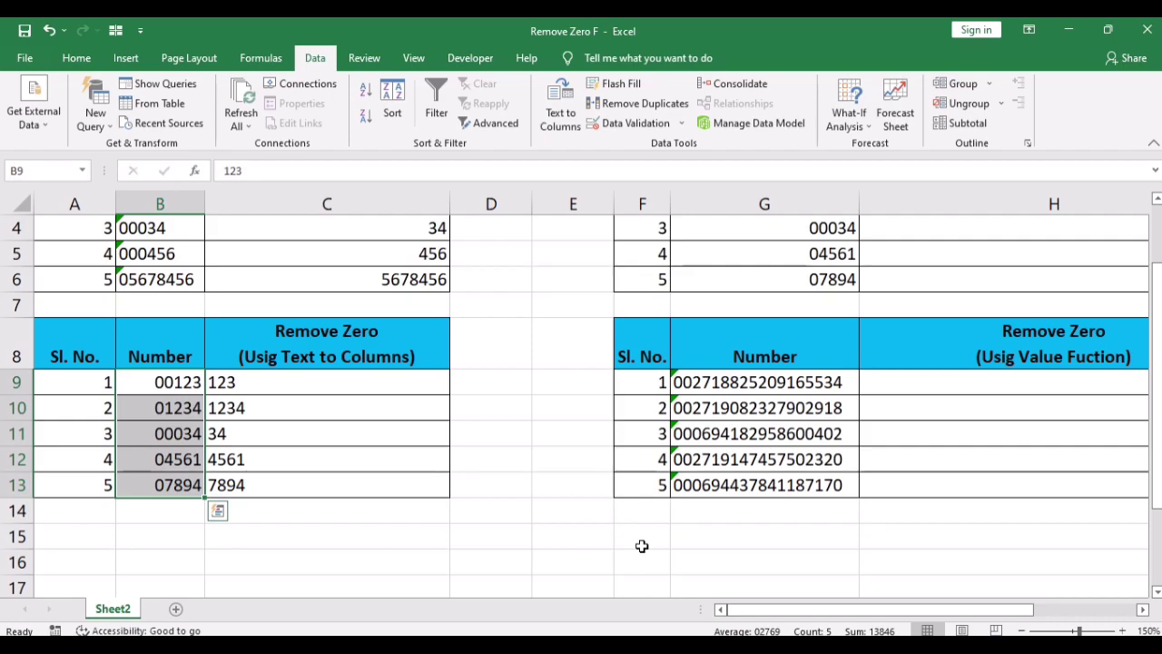
Step: Scroll right to the Value Function table, select H9 and zoom to 160%
left_click(410, 393)
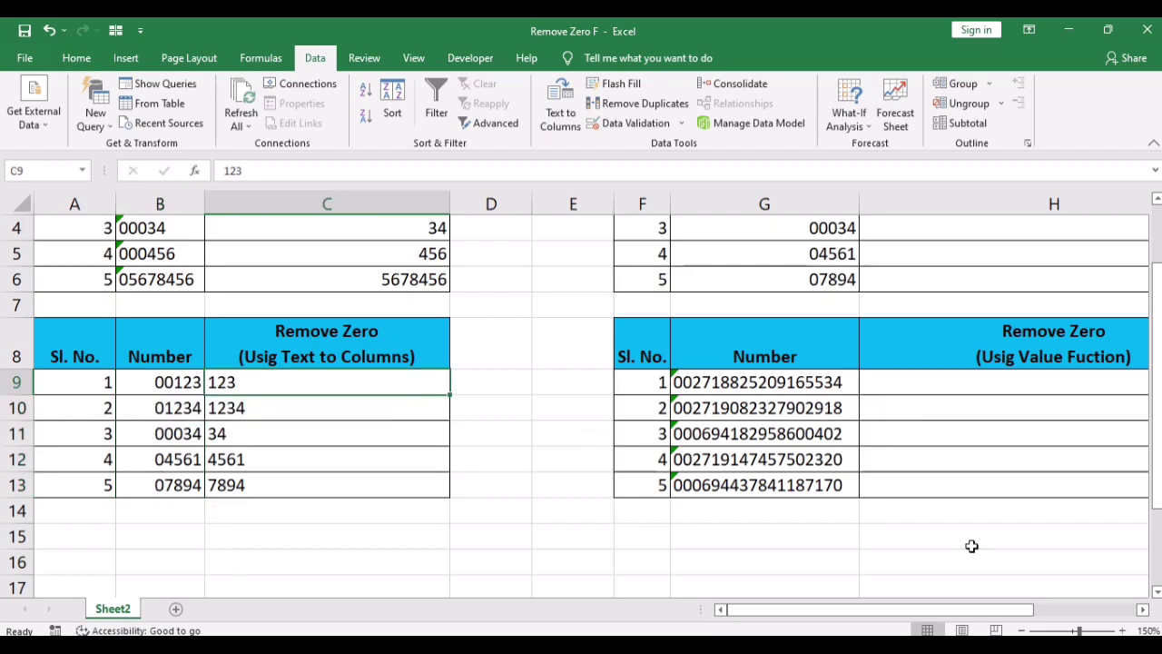
left_click(1142, 610)
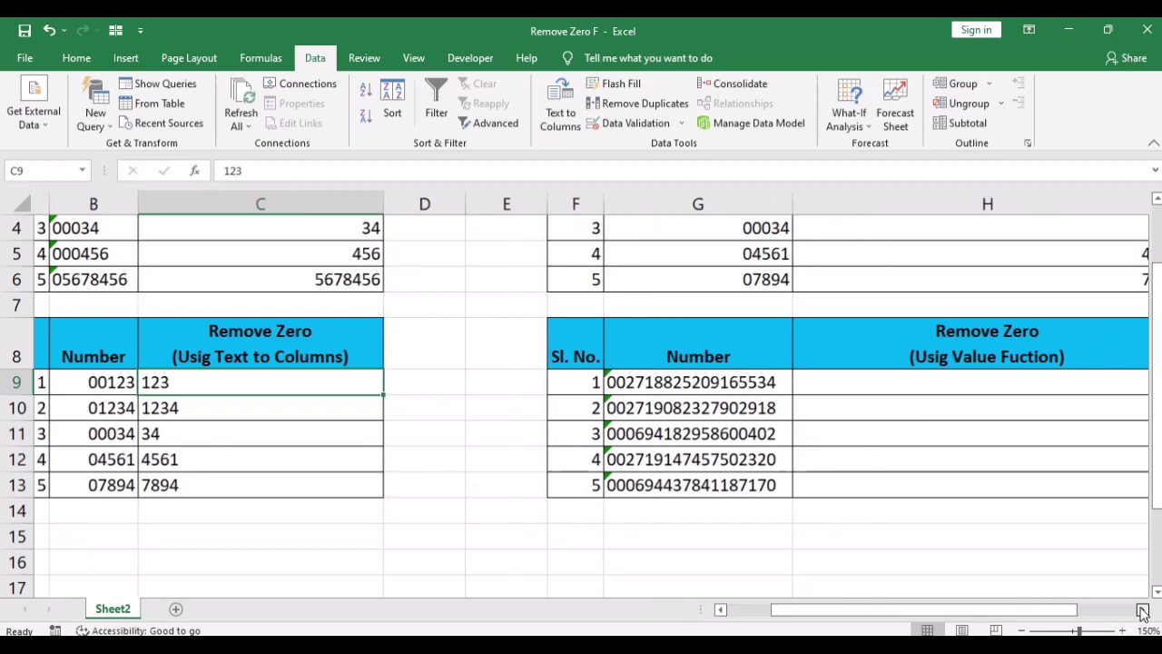
left_click(1142, 610)
left_click(1142, 610)
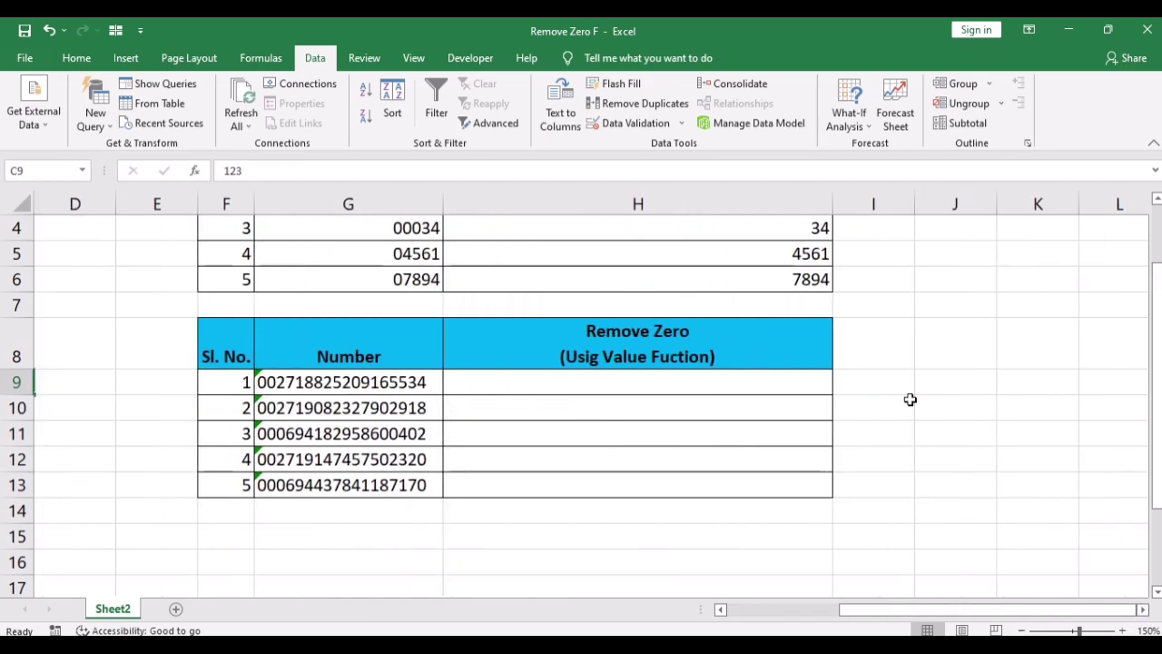
left_click(700, 385)
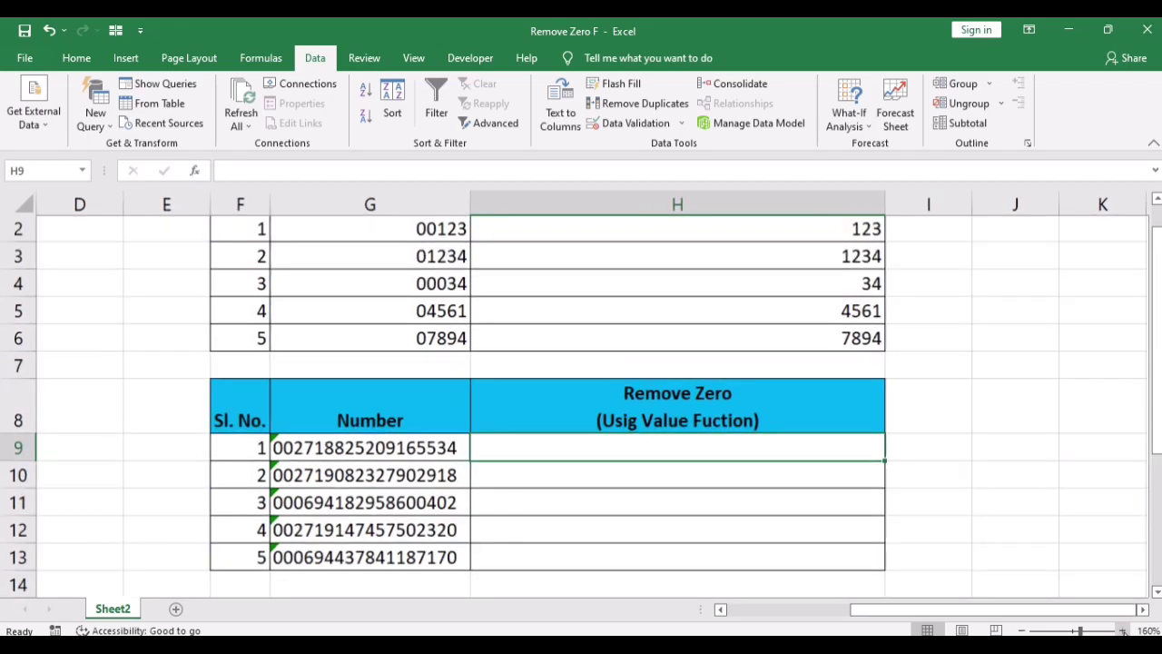
left_click(1122, 630)
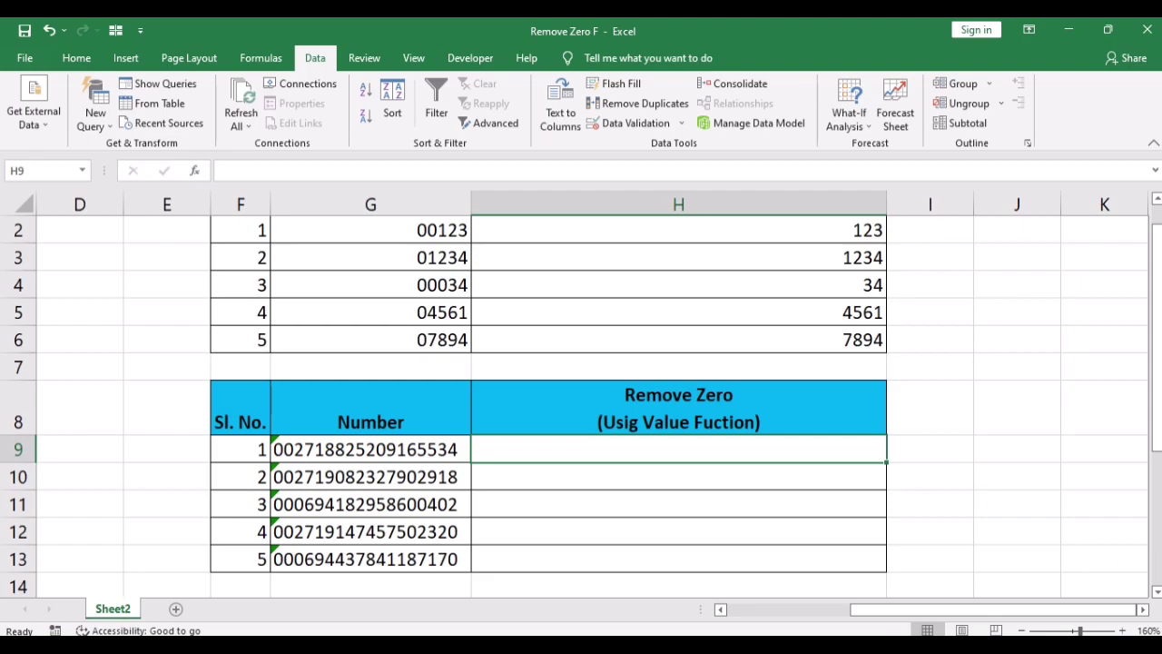
left_click_drag(1155, 441, 1155, 450)
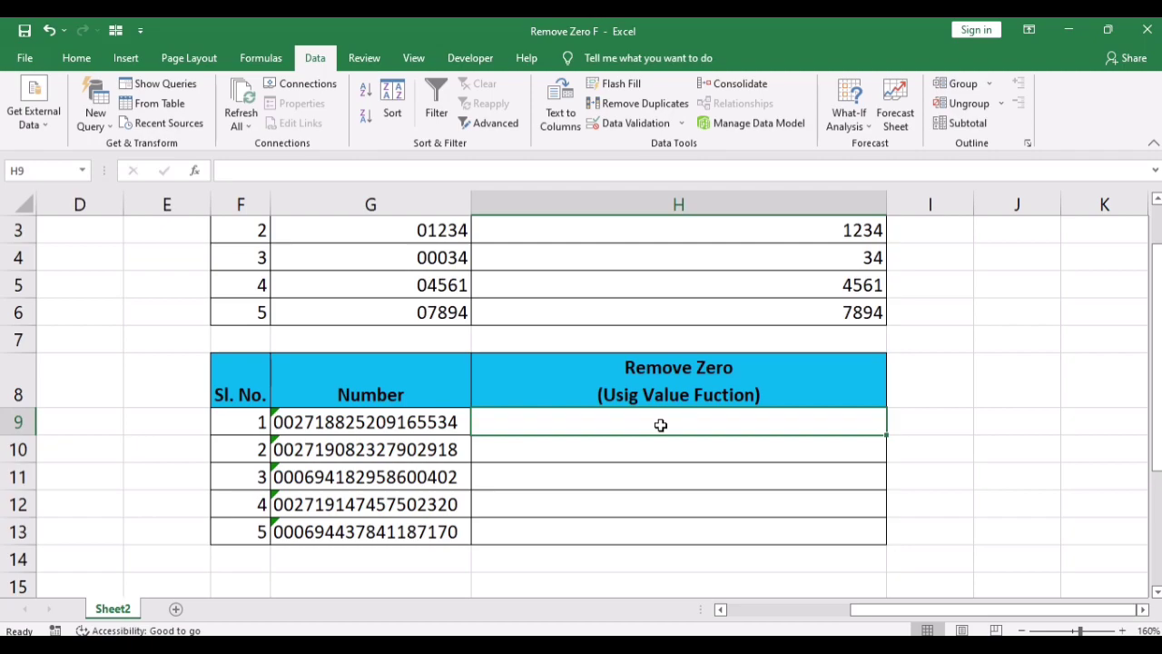
type("=text")
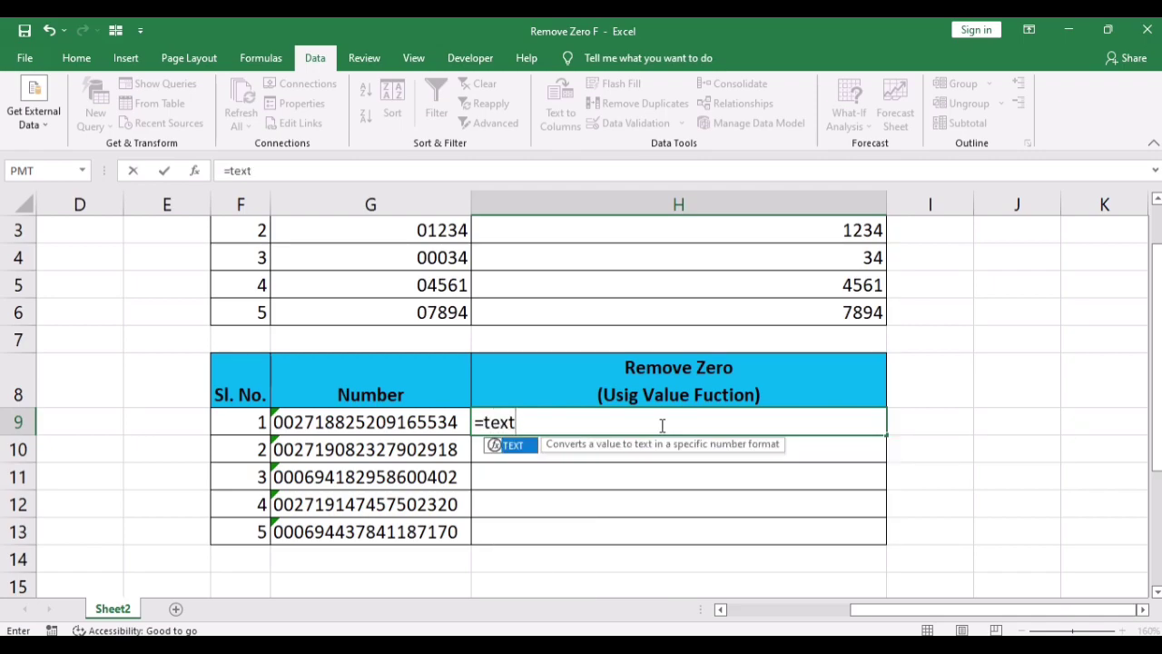
type("(")
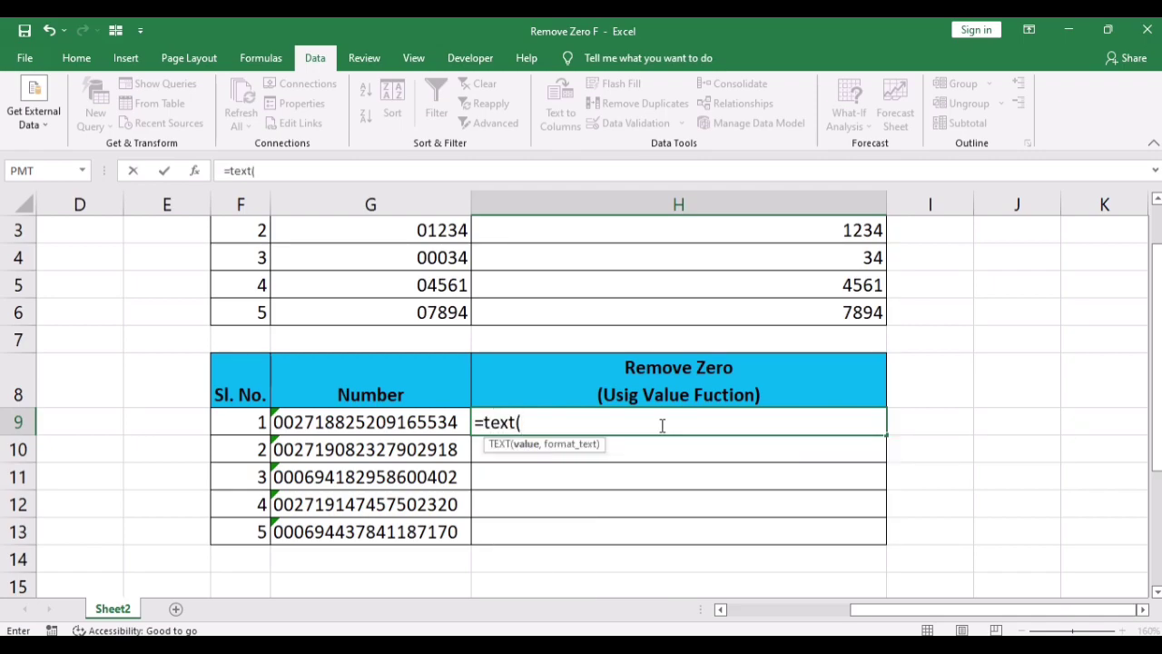
type("va")
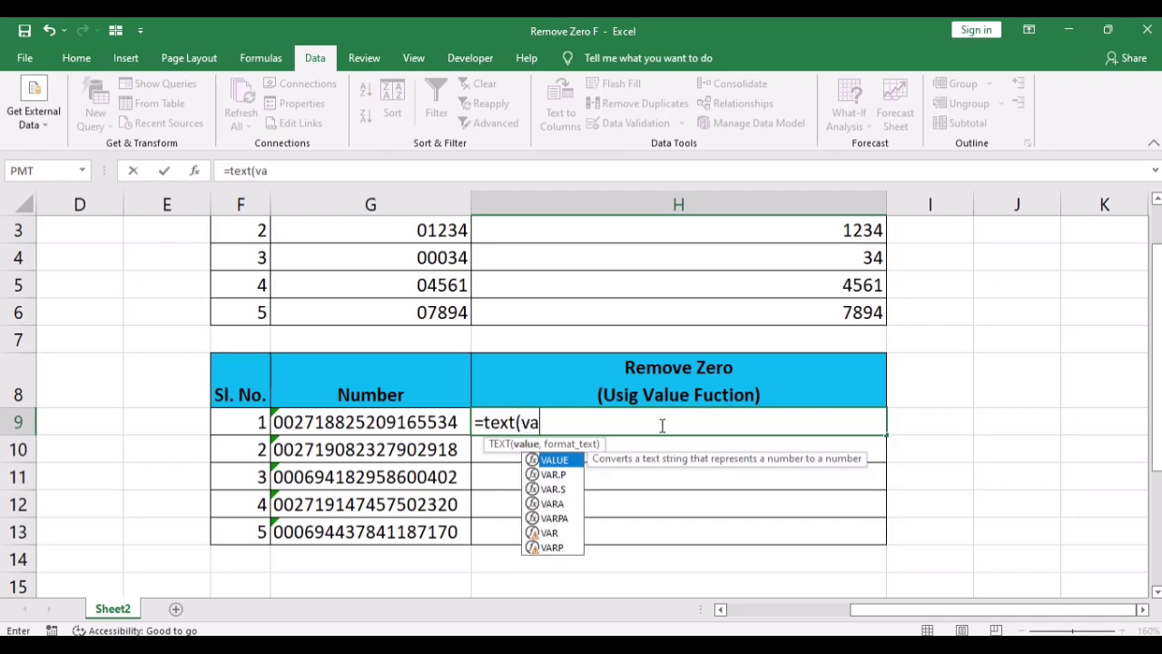
type("lue")
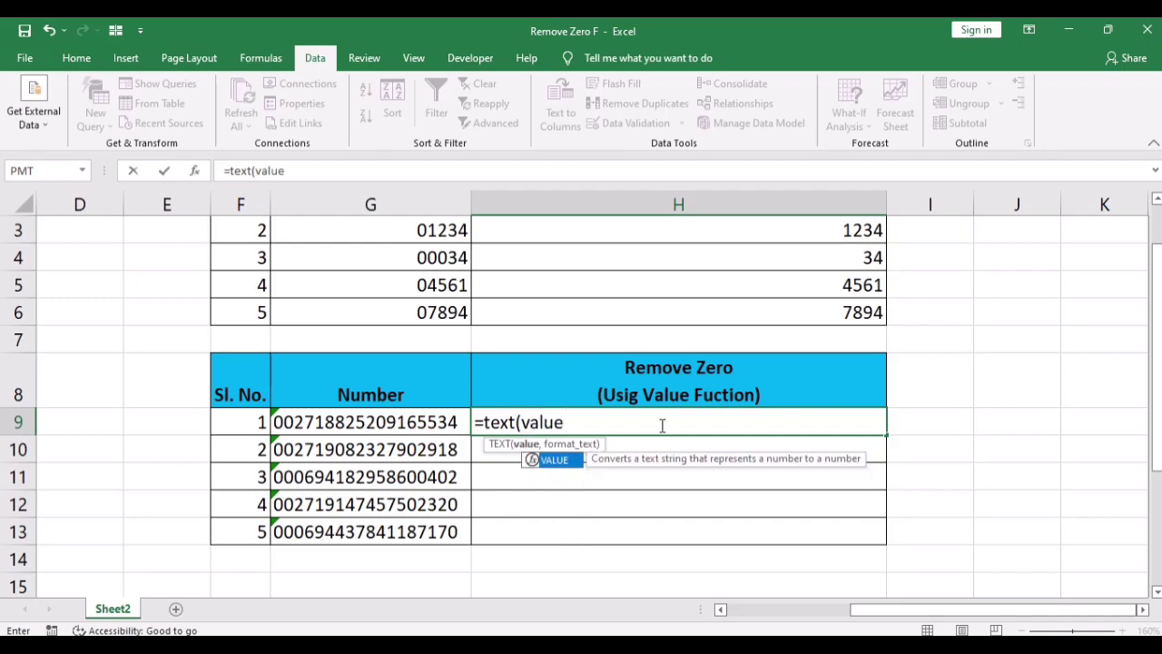
type("(")
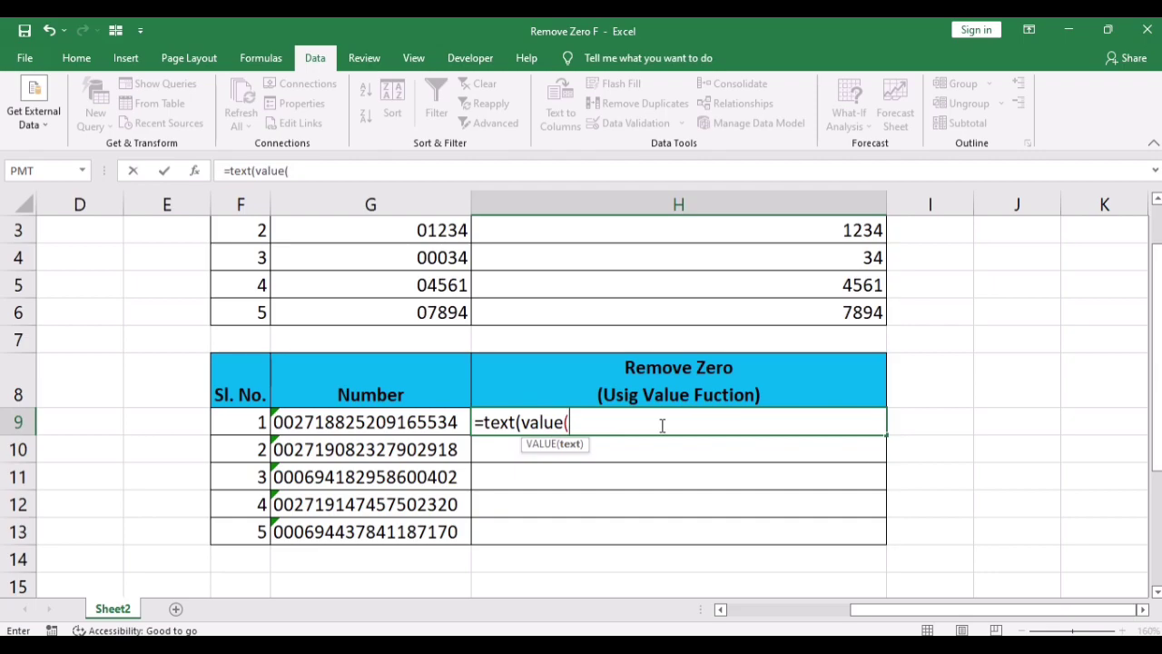
type("g9")
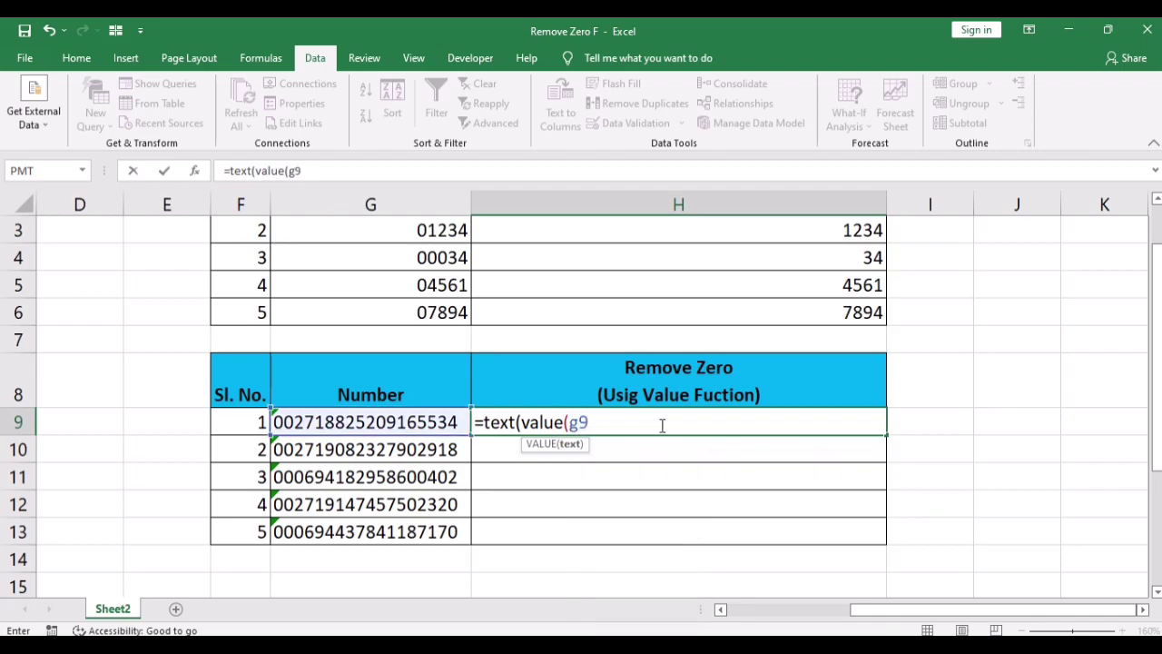
type("),")
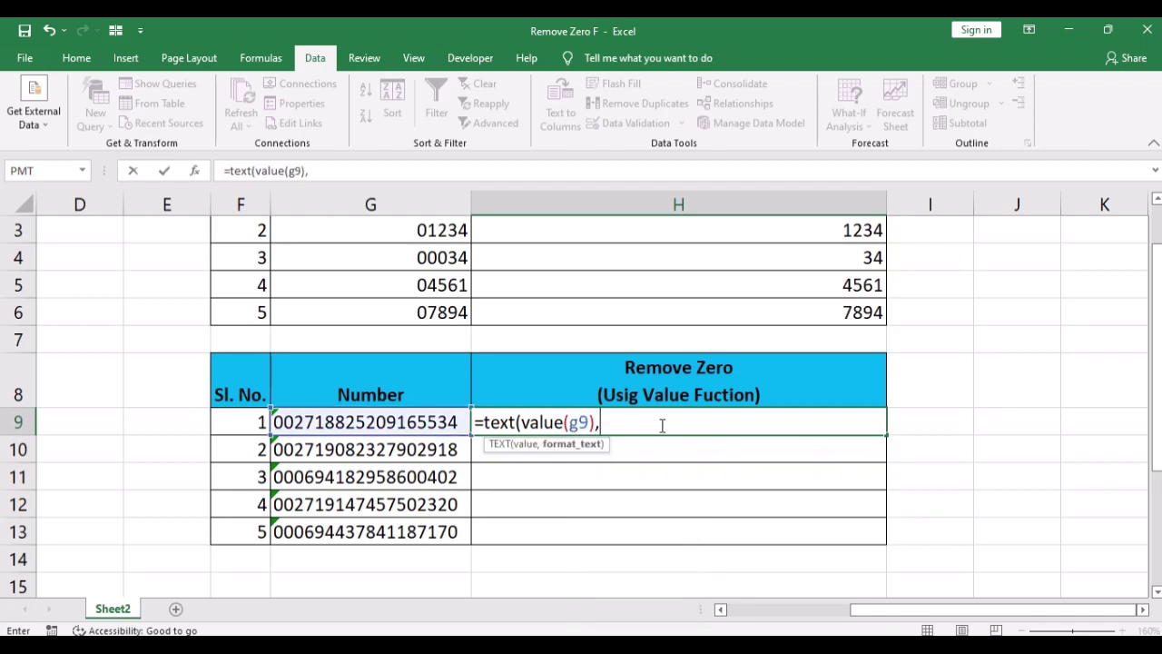
type("\"#\")")
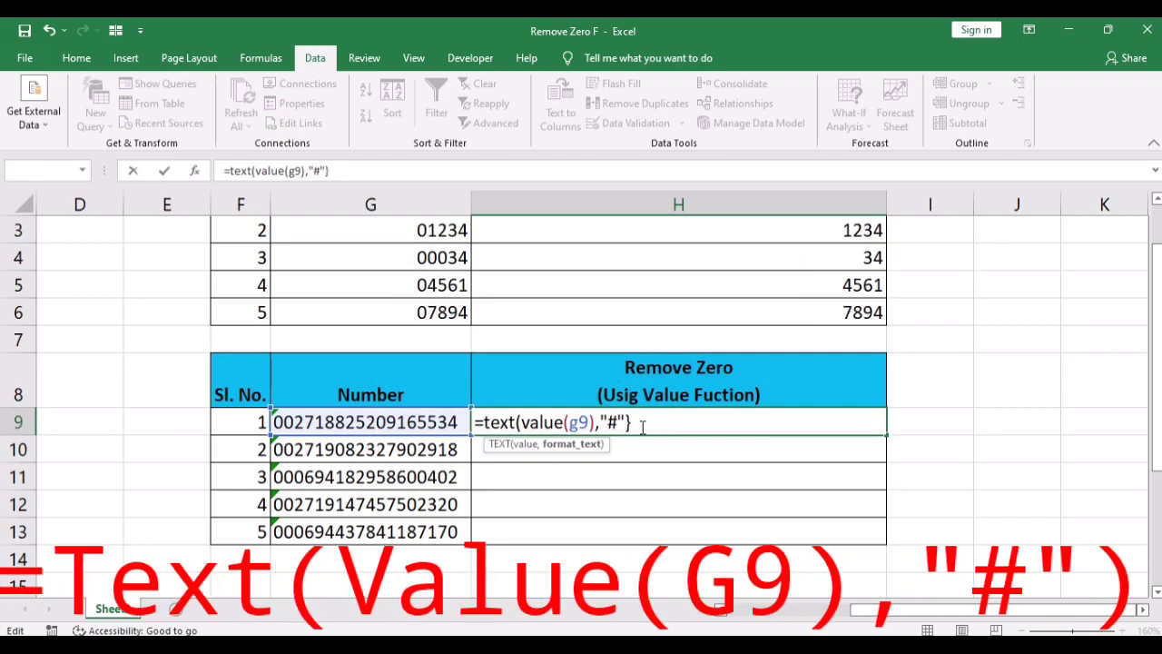
left_click(642, 426)
key("BackSpace")
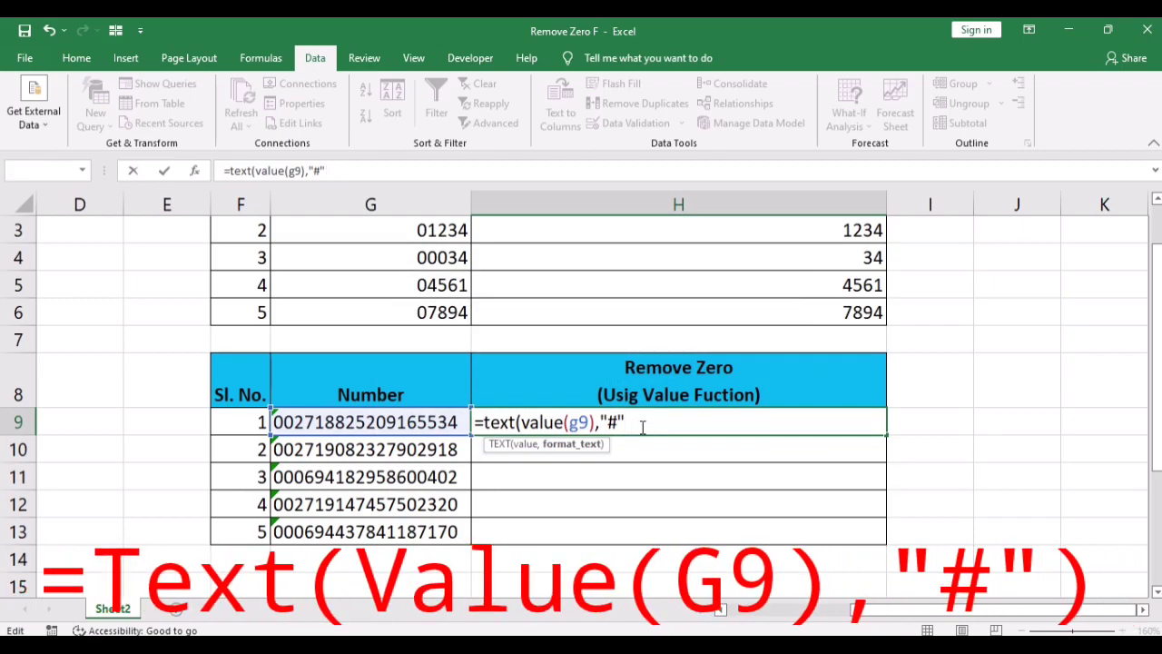
type(")")
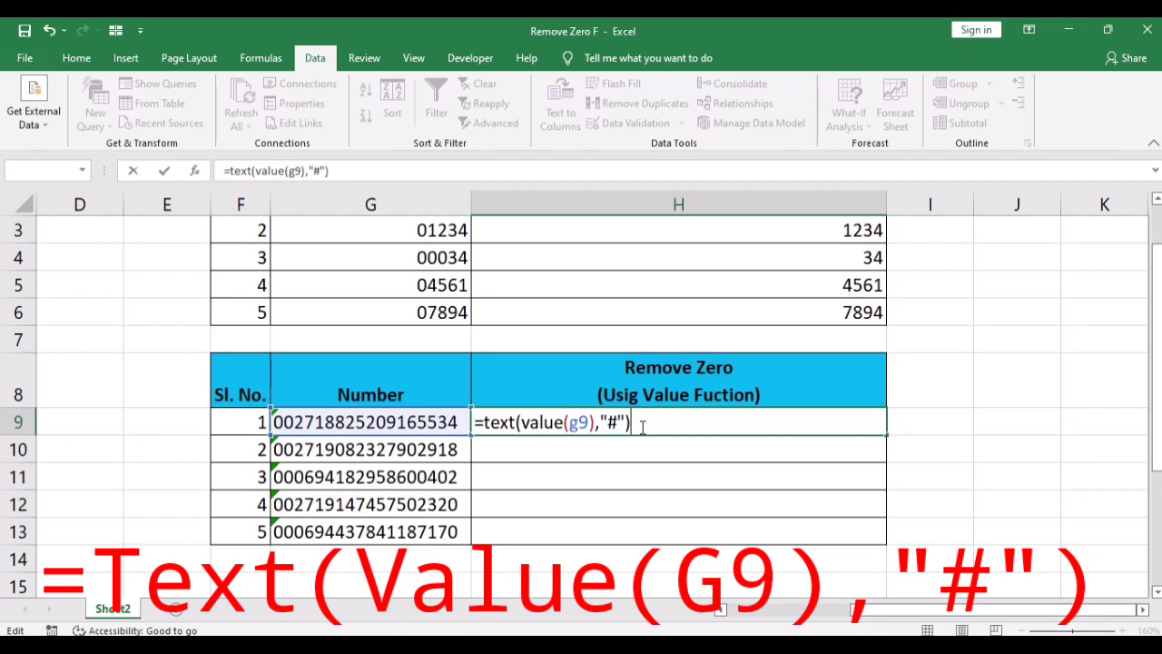
key("Return")
Step: Fill the H9 formula down through H13 by double-clicking its fill handle
left_click(642, 426)
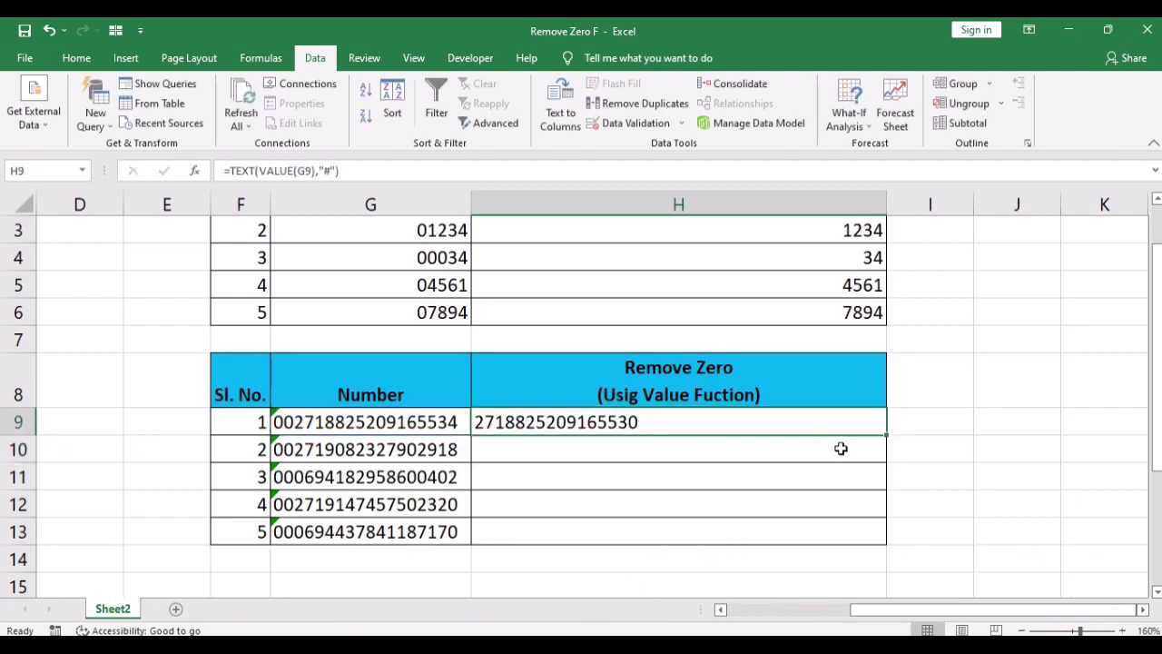
double_click(886, 436)
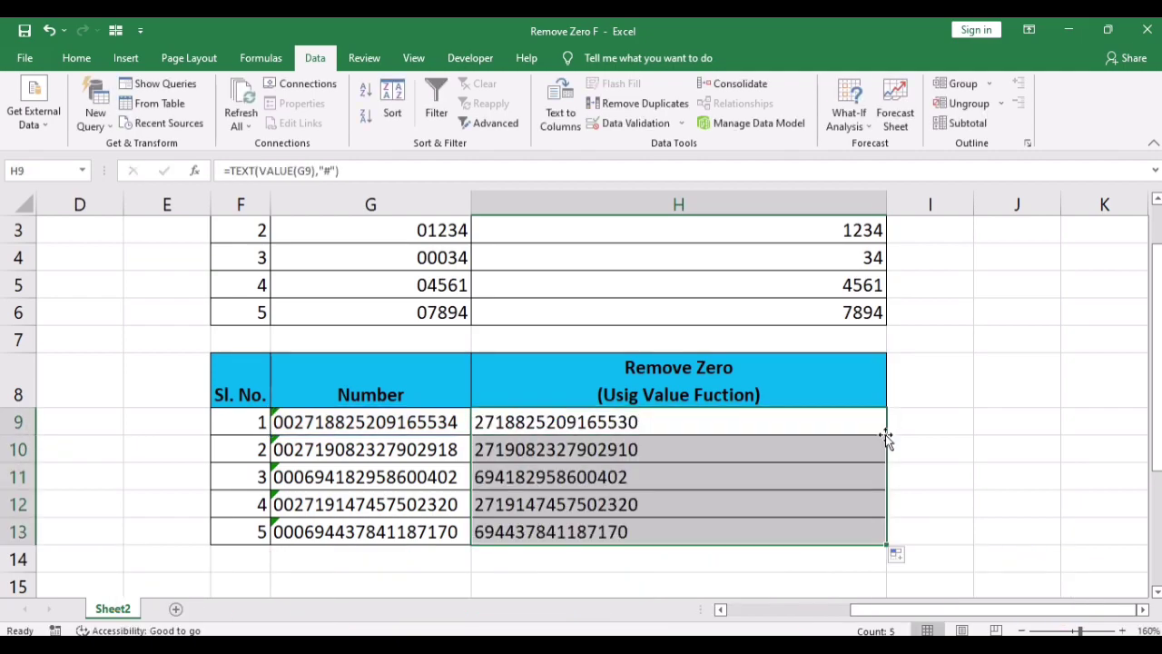